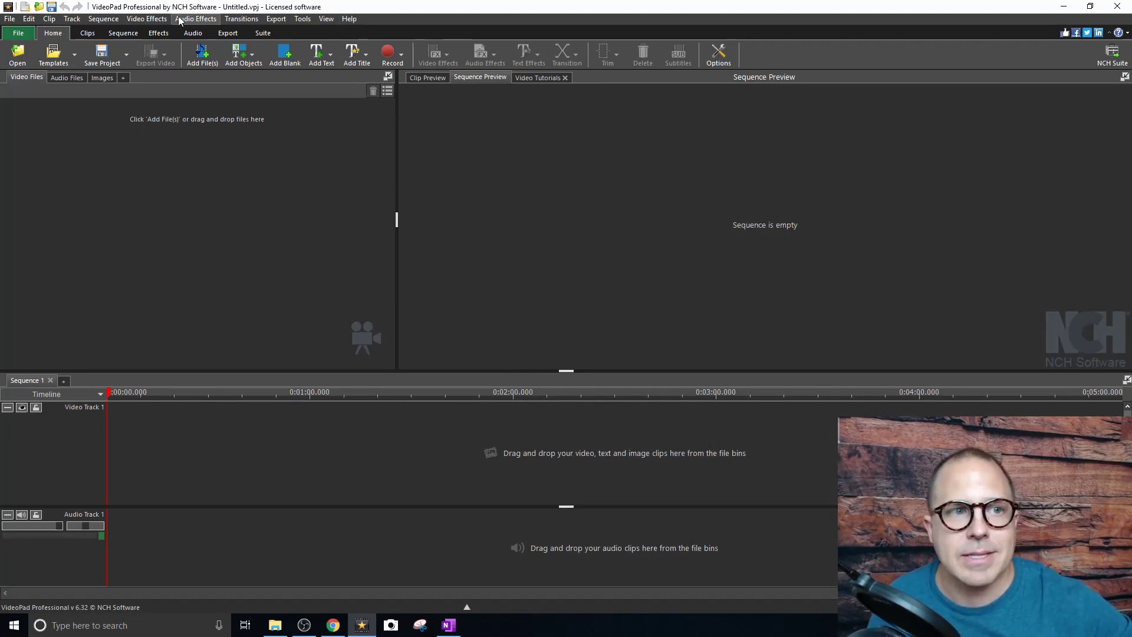
pyautogui.click(350, 19)
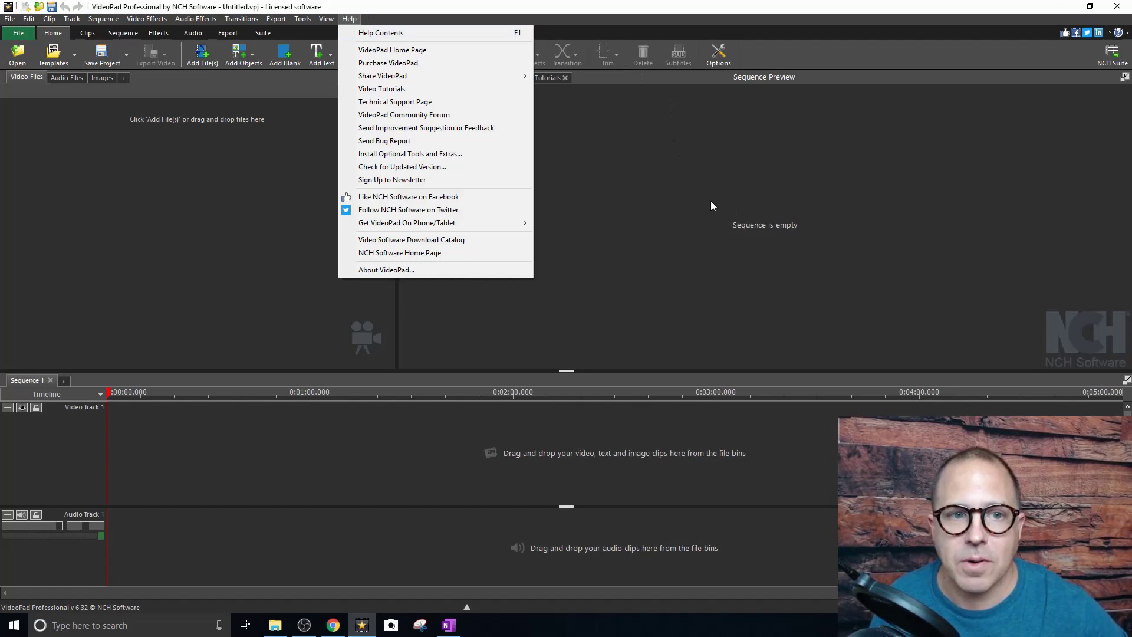
pyautogui.click(685, 181)
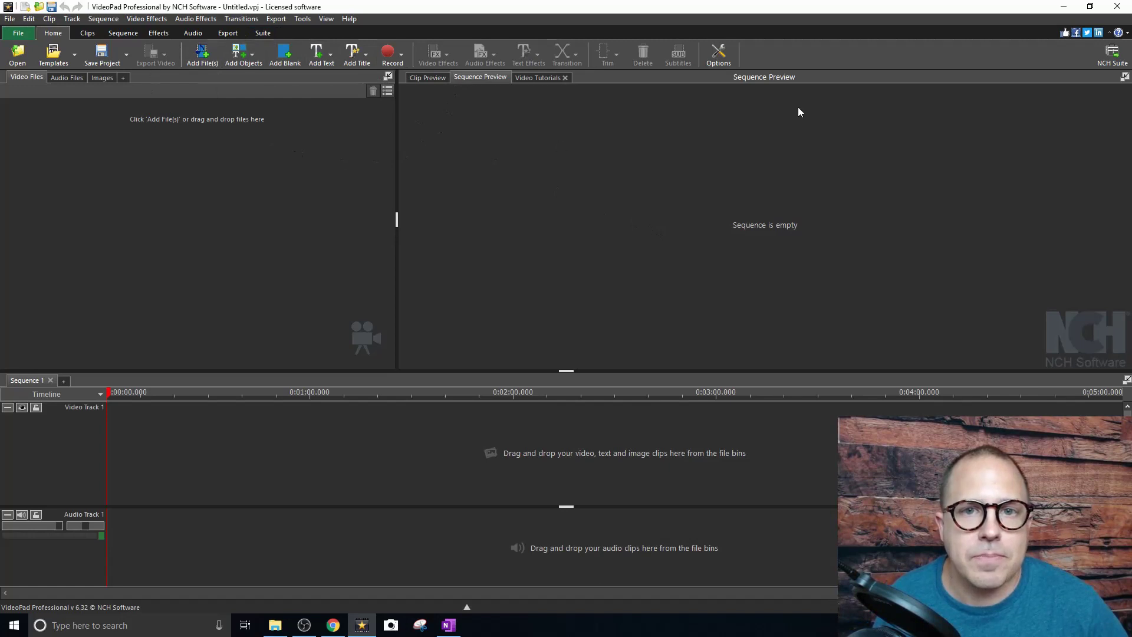
# - Import the video files WIN_20190820_18_36_36_Pro and WIN_20190820_18_37_40_Pro from the Camera Roll folder
pyautogui.click(202, 56)
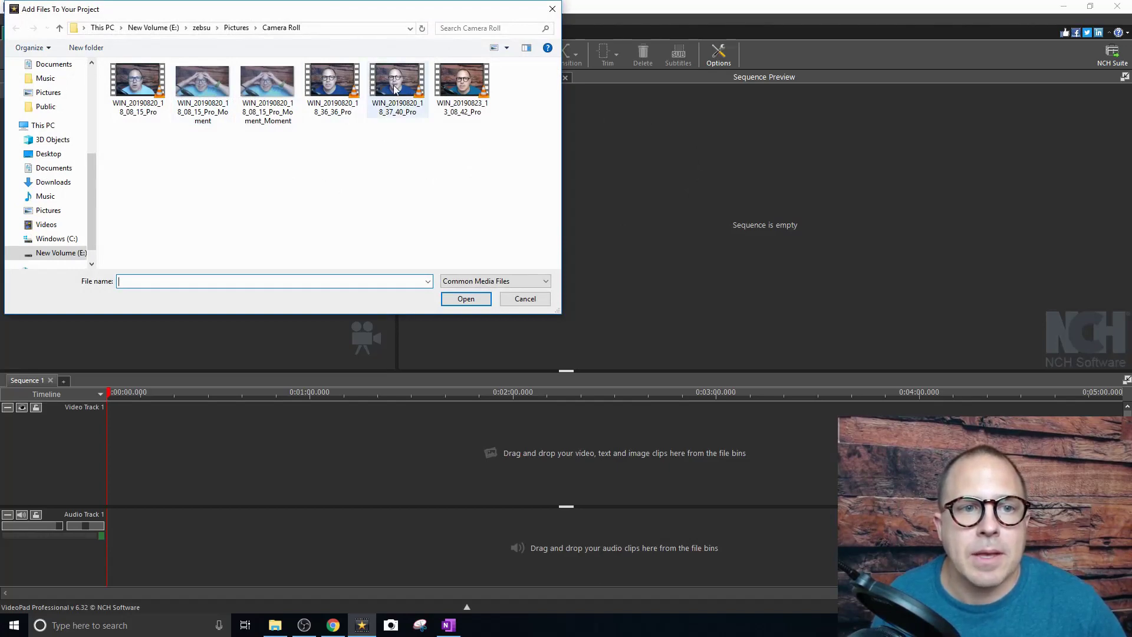
pyautogui.click(332, 86)
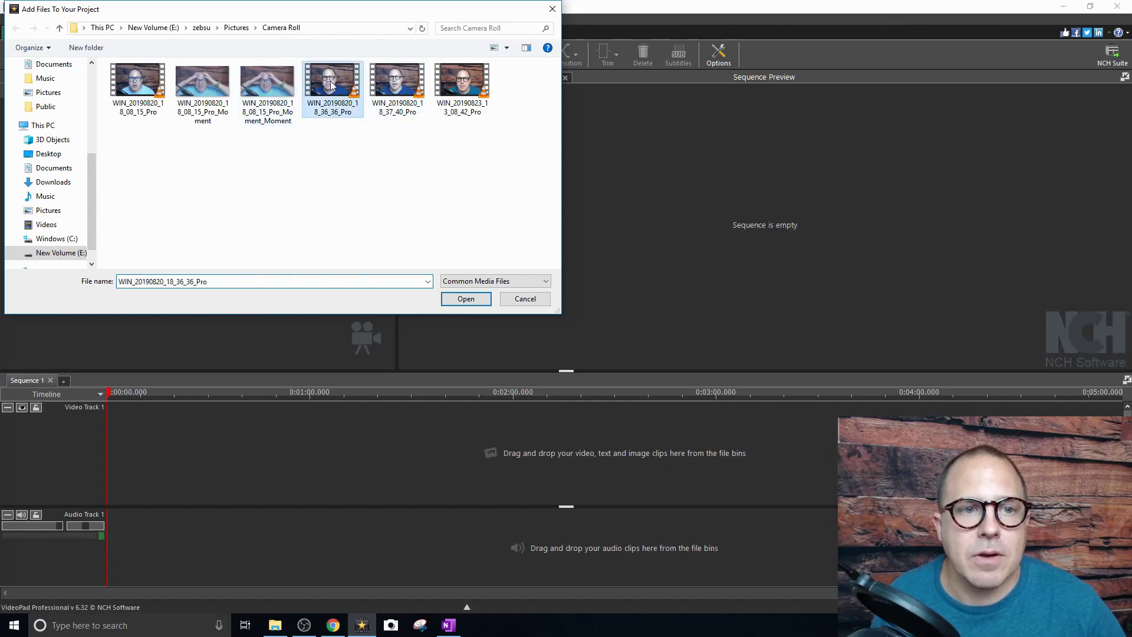
pyautogui.click(449, 298)
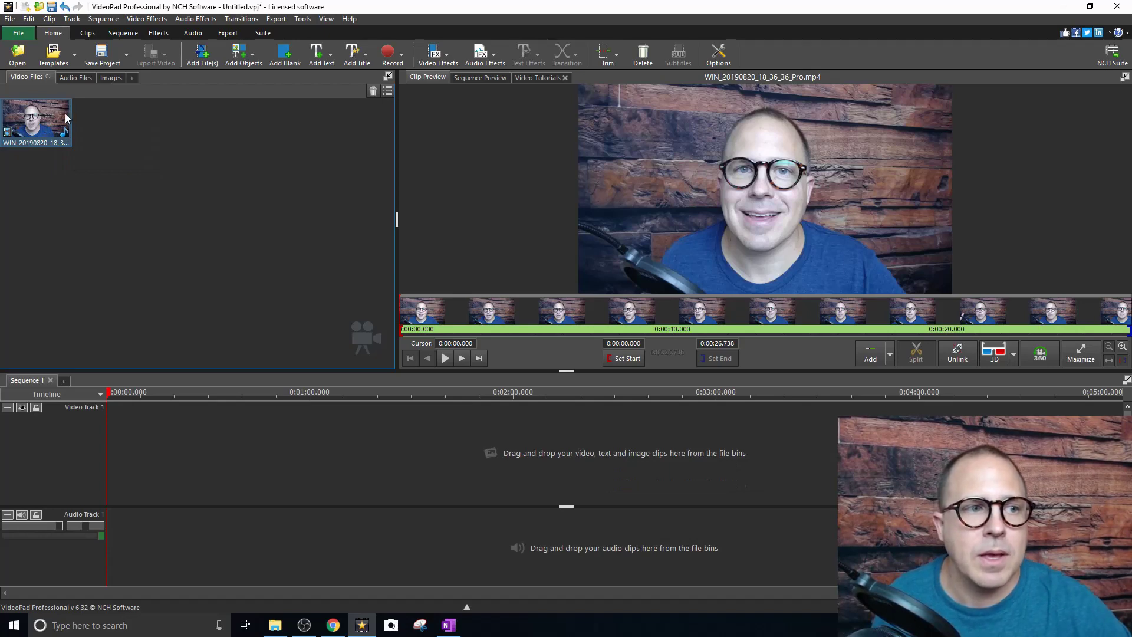
pyautogui.click(203, 59)
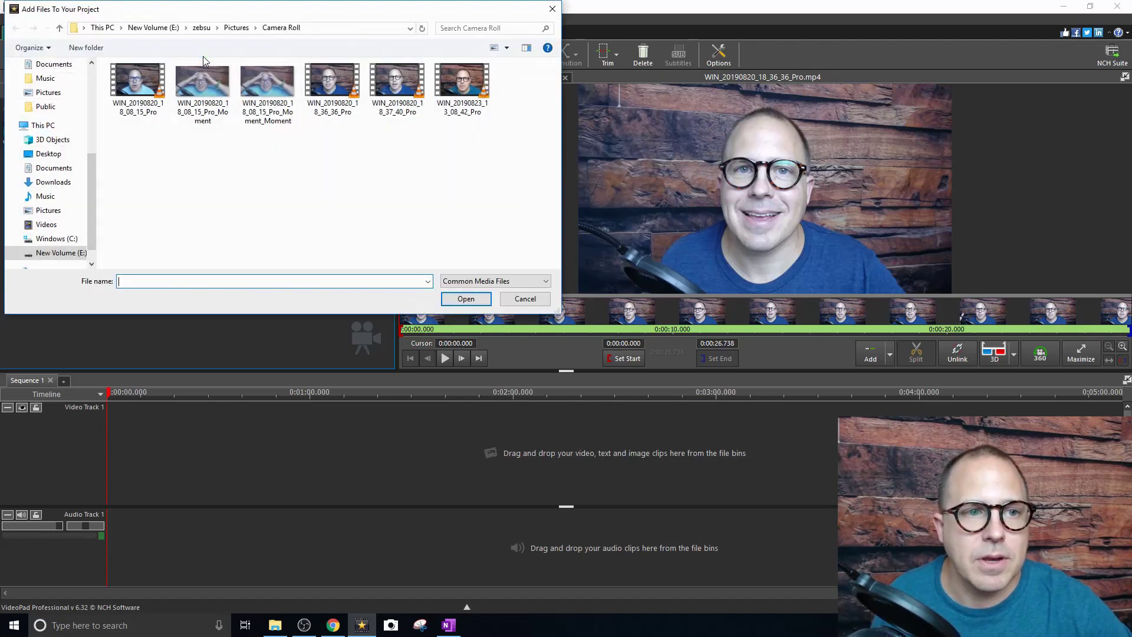
pyautogui.click(399, 89)
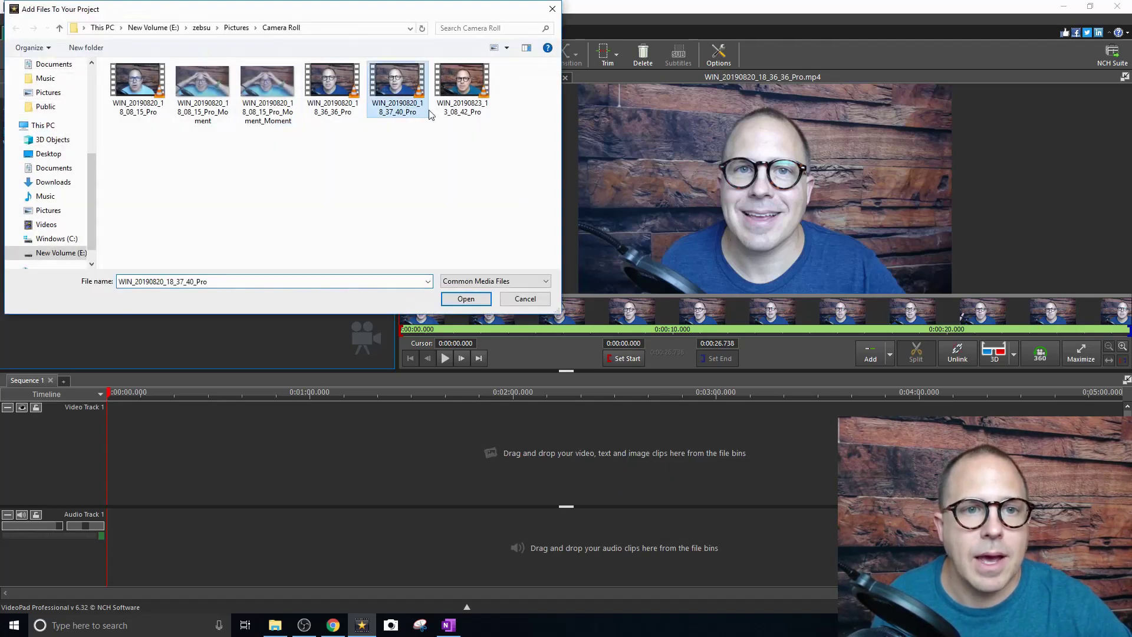
pyautogui.click(456, 298)
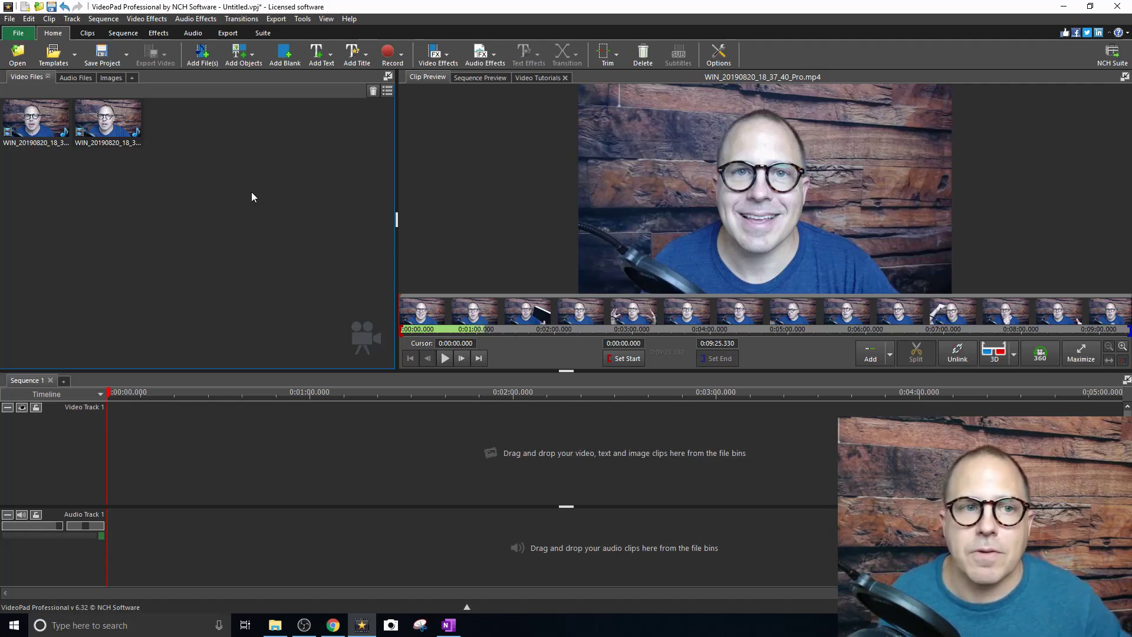
# - Start adding more files to the project and browse to the Video folder inside Videos
pyautogui.click(203, 56)
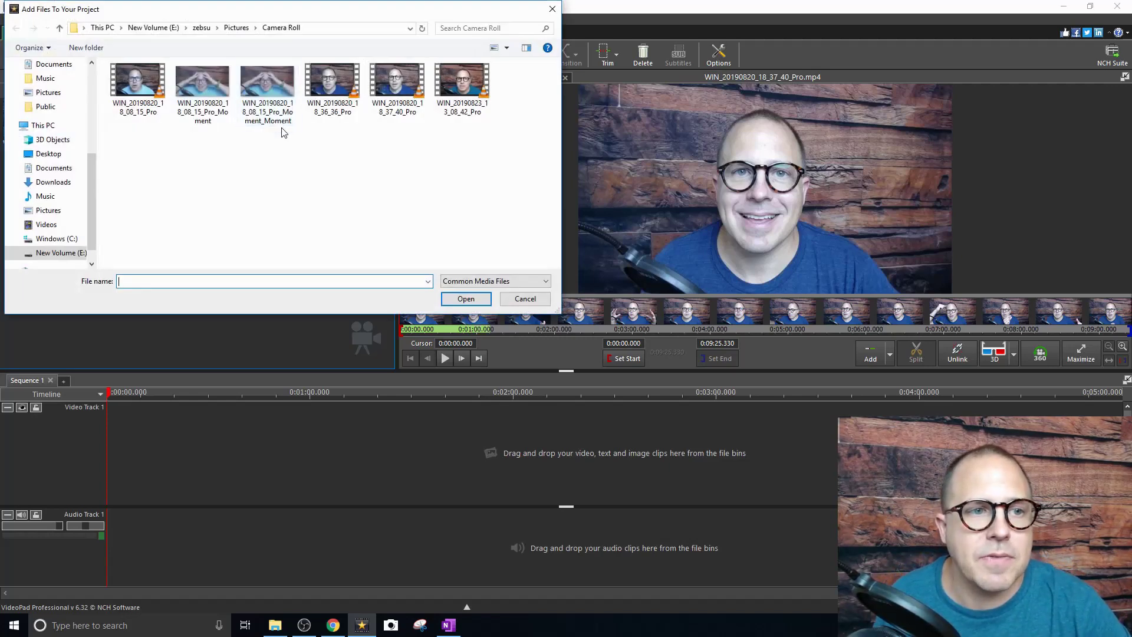
pyautogui.scroll(3, 47, 112)
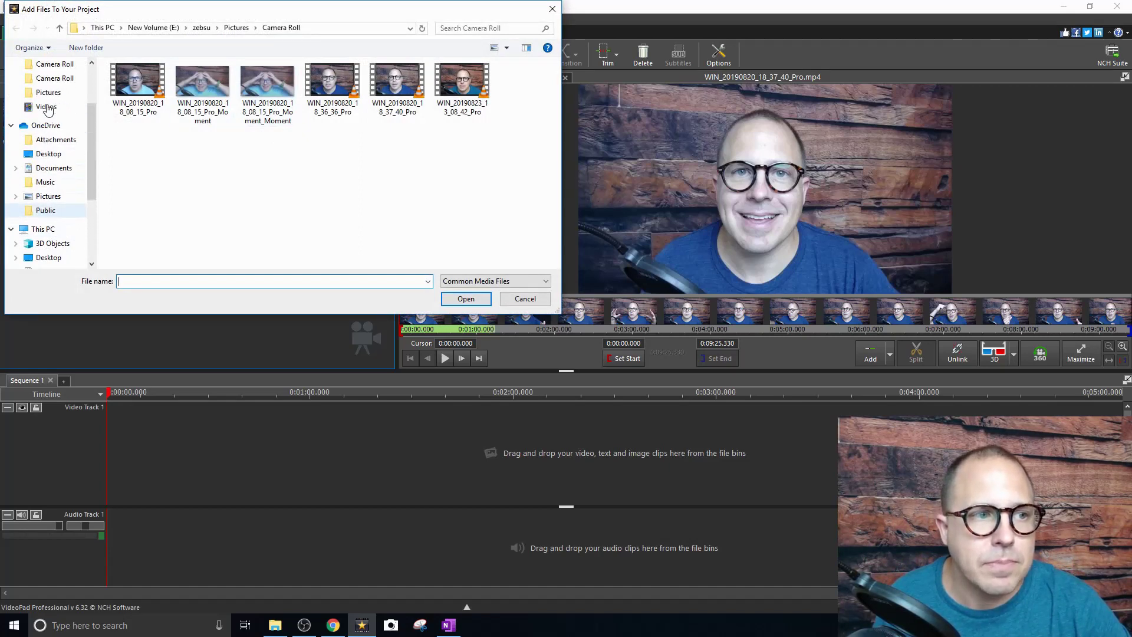
pyautogui.click(46, 107)
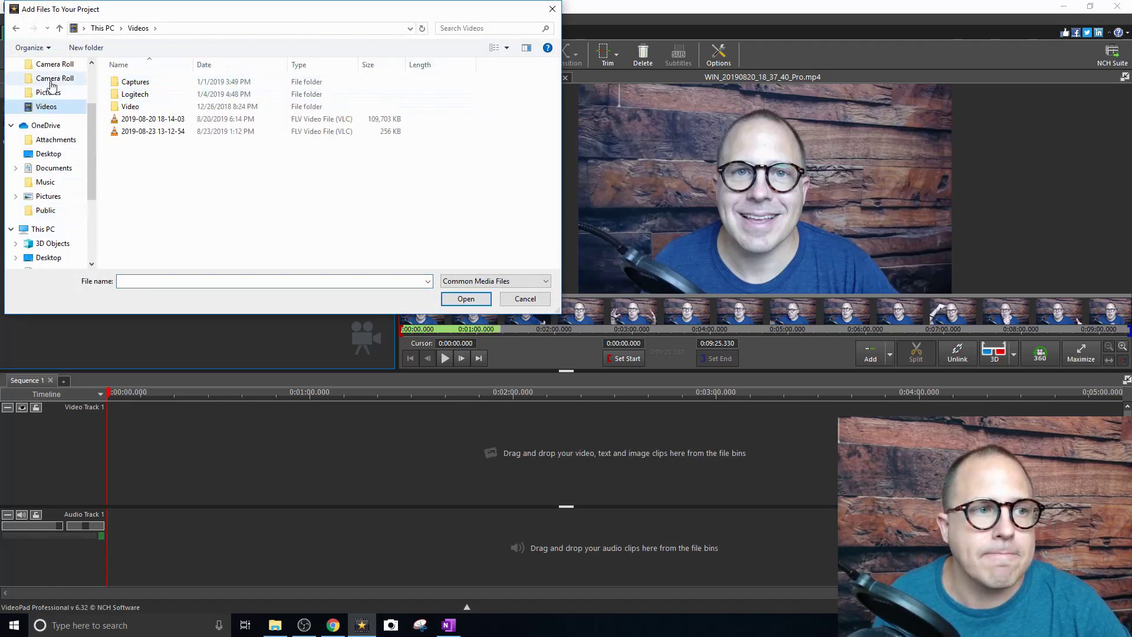
pyautogui.doubleClick(130, 106)
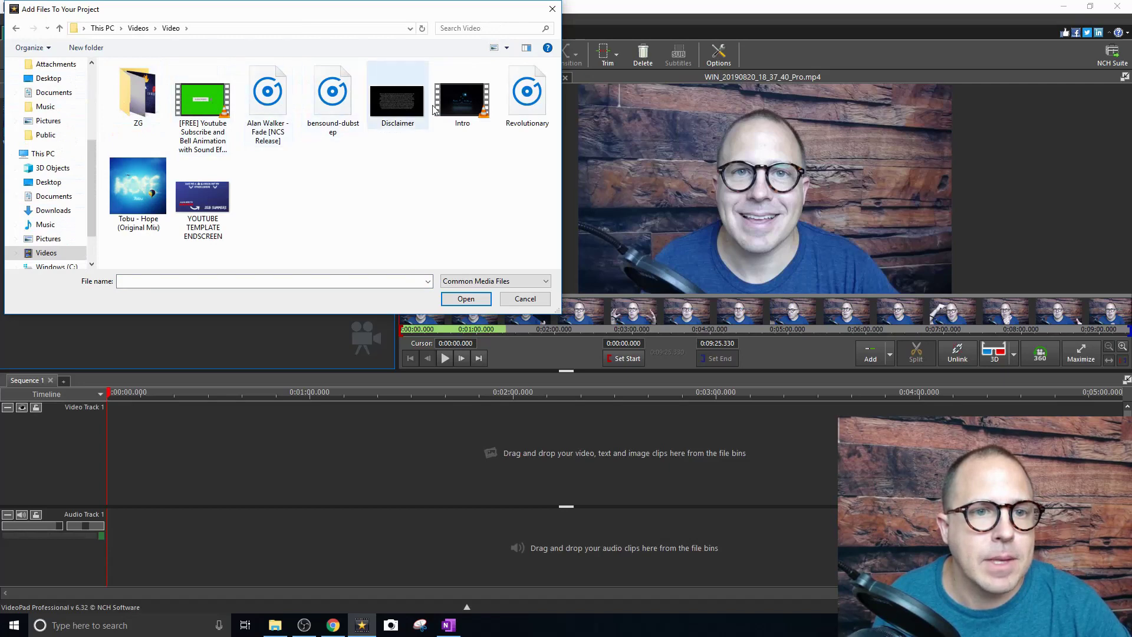
pyautogui.click(220, 113)
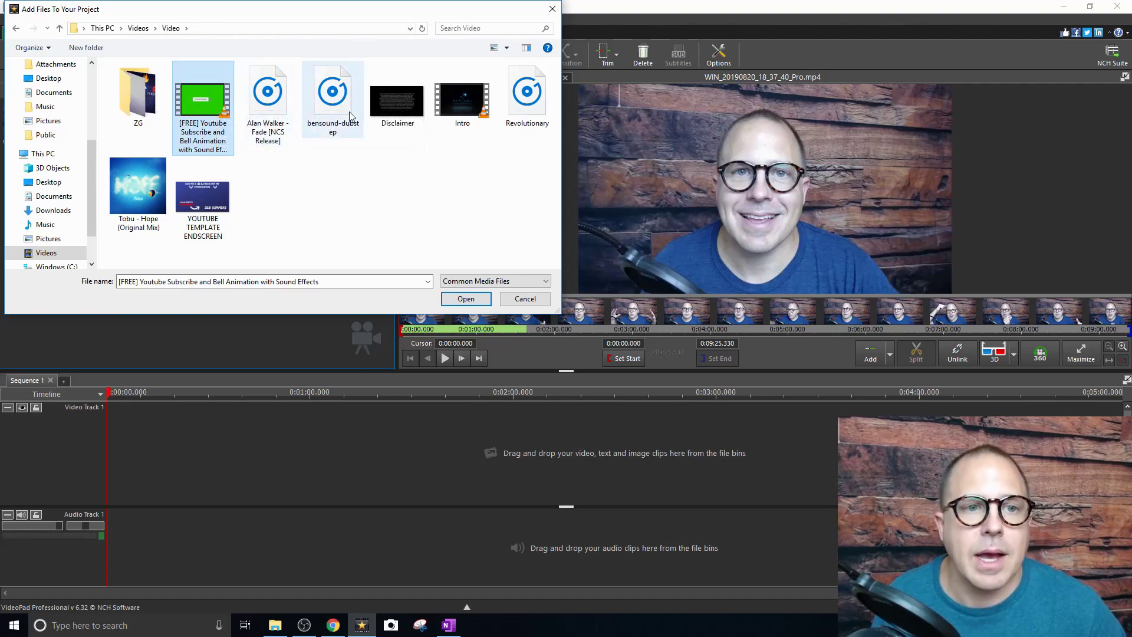
pyautogui.keyDown('ctrl'); pyautogui.click(268, 103); pyautogui.keyUp('ctrl')
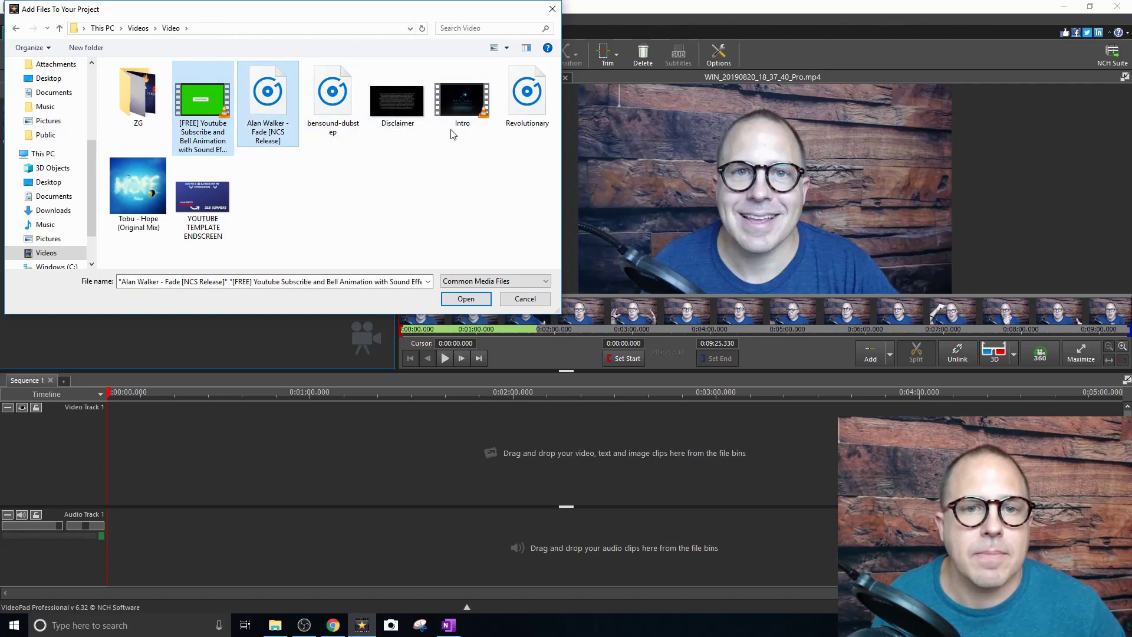
pyautogui.keyDown('ctrl'); pyautogui.click(529, 101); pyautogui.keyUp('ctrl')
pyautogui.keyDown('ctrl'); pyautogui.click(138, 186); pyautogui.keyUp('ctrl')
pyautogui.keyDown('ctrl'); pyautogui.click(333, 94); pyautogui.keyUp('ctrl')
pyautogui.keyDown('ctrl'); pyautogui.click(397, 101); pyautogui.keyUp('ctrl')
pyautogui.keyDown('ctrl'); pyautogui.click(467, 109); pyautogui.keyUp('ctrl')
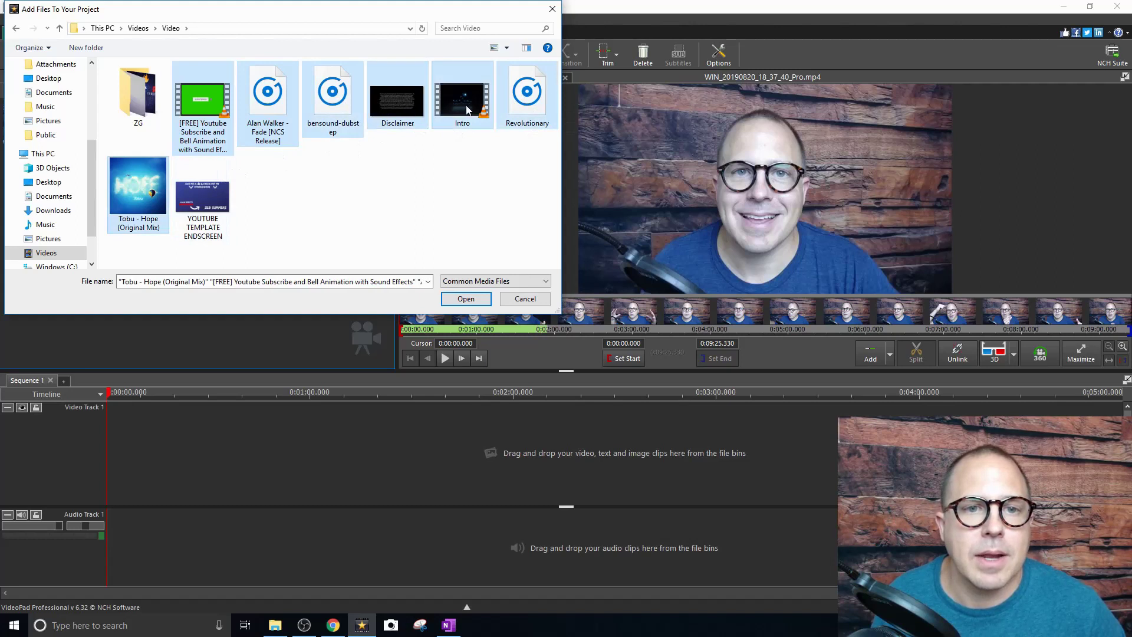
pyautogui.keyDown('ctrl'); pyautogui.click(203, 197); pyautogui.keyUp('ctrl')
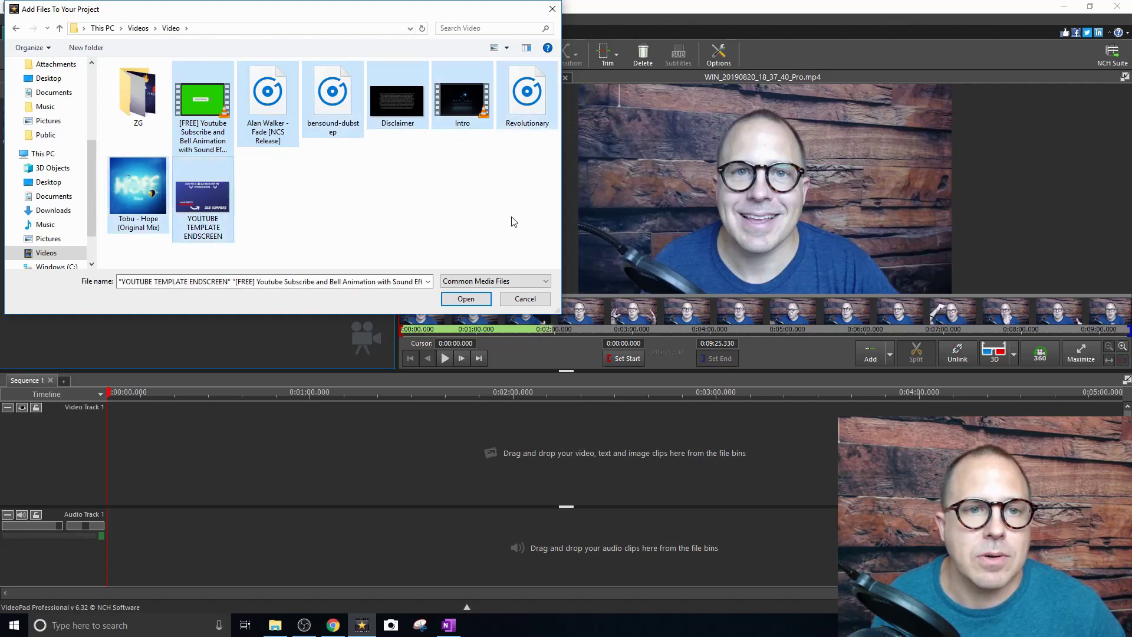
pyautogui.keyDown('shift'); pyautogui.click(417, 123); pyautogui.keyUp('shift')
pyautogui.keyDown('ctrl'); pyautogui.click(548, 111); pyautogui.keyUp('ctrl')
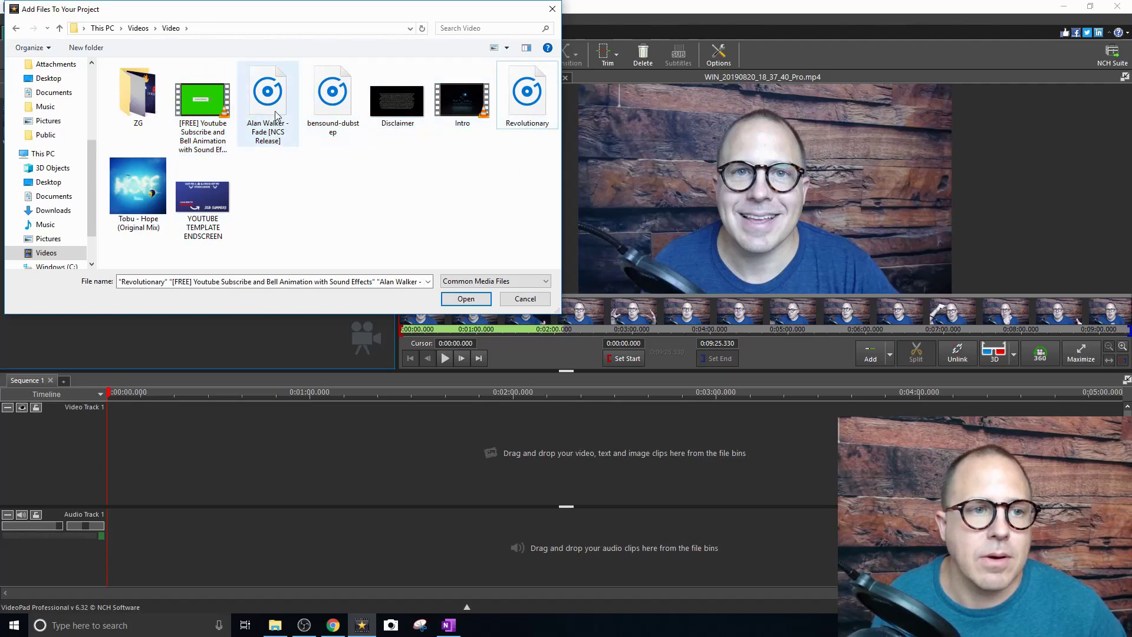
# - Import the Youtube subscribe and bell animation, Alan Walker - Fade, Tobu - Hope, YOUTUBE TEMPLATE ENDSCREEN and Intro together
pyautogui.click(195, 118)
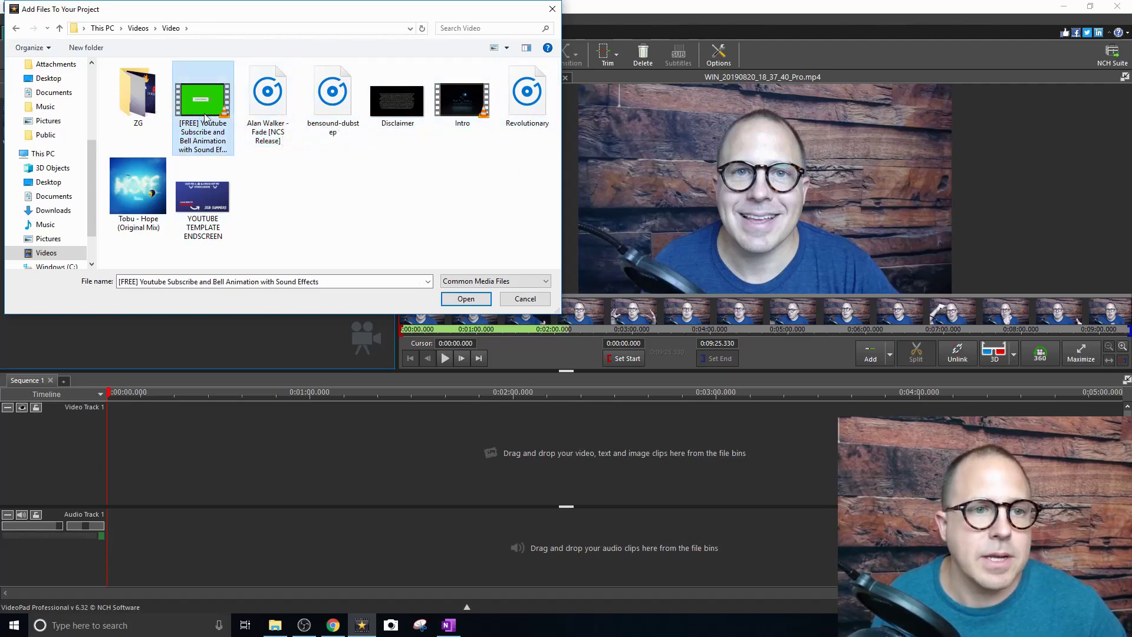
pyautogui.keyDown('ctrl'); pyautogui.click(267, 103); pyautogui.keyUp('ctrl')
pyautogui.keyDown('ctrl'); pyautogui.click(144, 178); pyautogui.keyUp('ctrl')
pyautogui.keyDown('ctrl'); pyautogui.click(201, 201); pyautogui.keyUp('ctrl')
pyautogui.keyDown('ctrl'); pyautogui.click(463, 101); pyautogui.keyUp('ctrl')
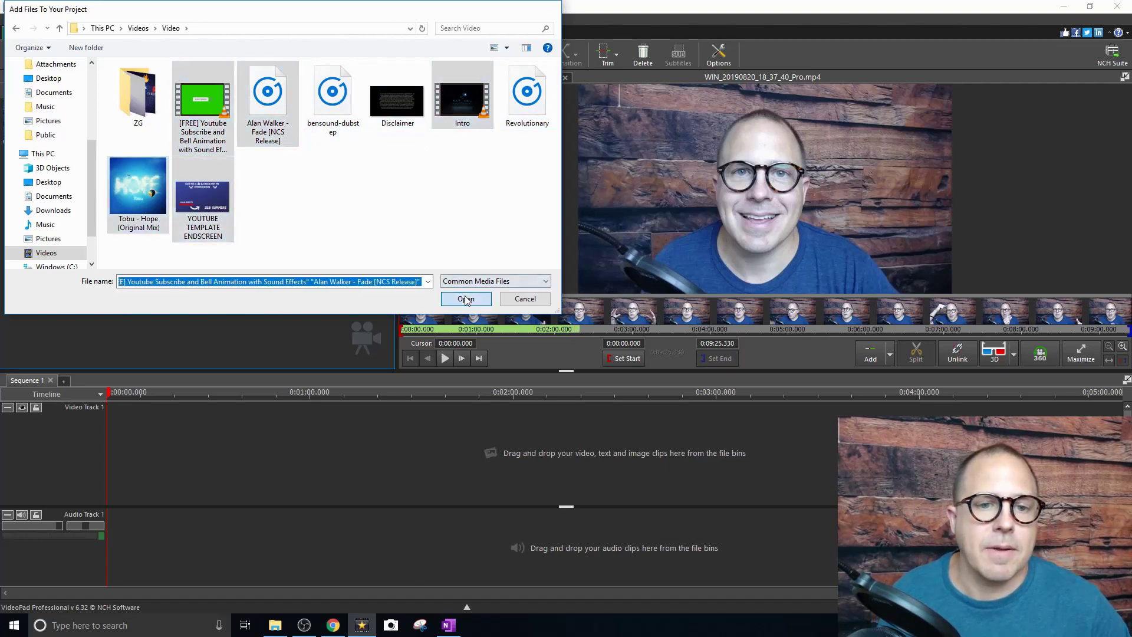
pyautogui.click(466, 299)
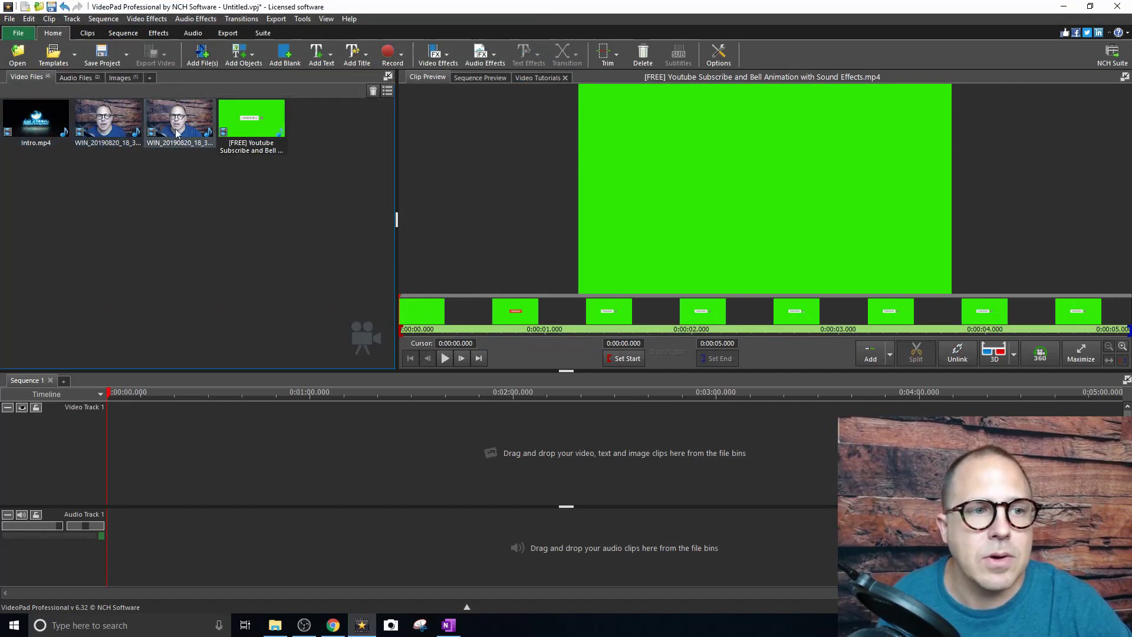
# - Check the imported audio and image files, and place the WIN_20190820_18_36_36_Pro clip at the start of Video Track 1
pyautogui.click(81, 79)
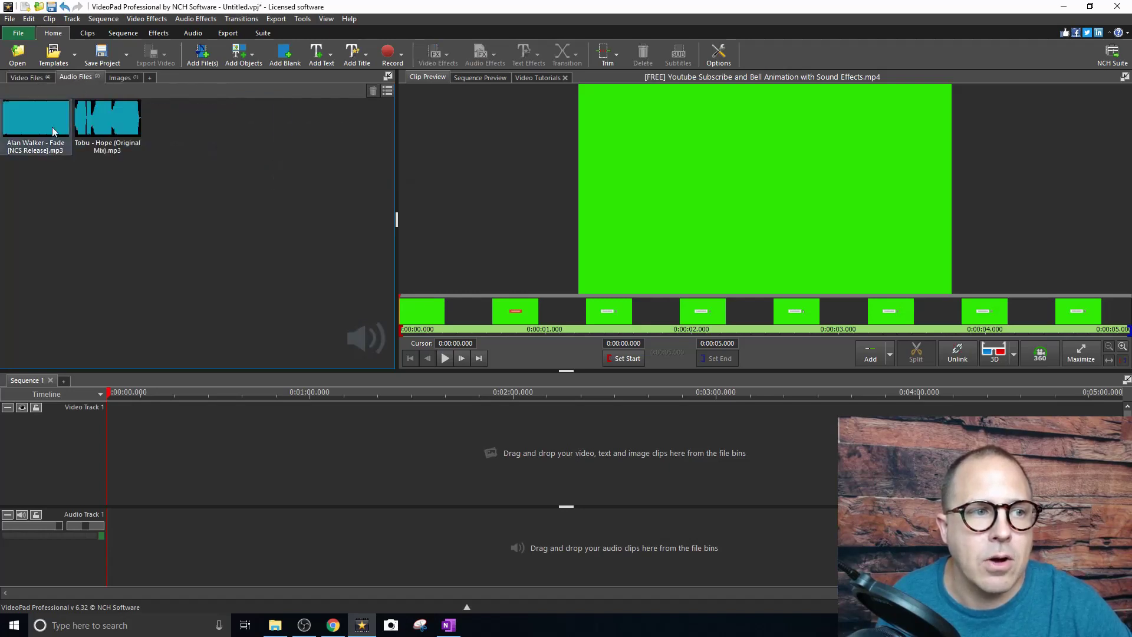
pyautogui.click(121, 78)
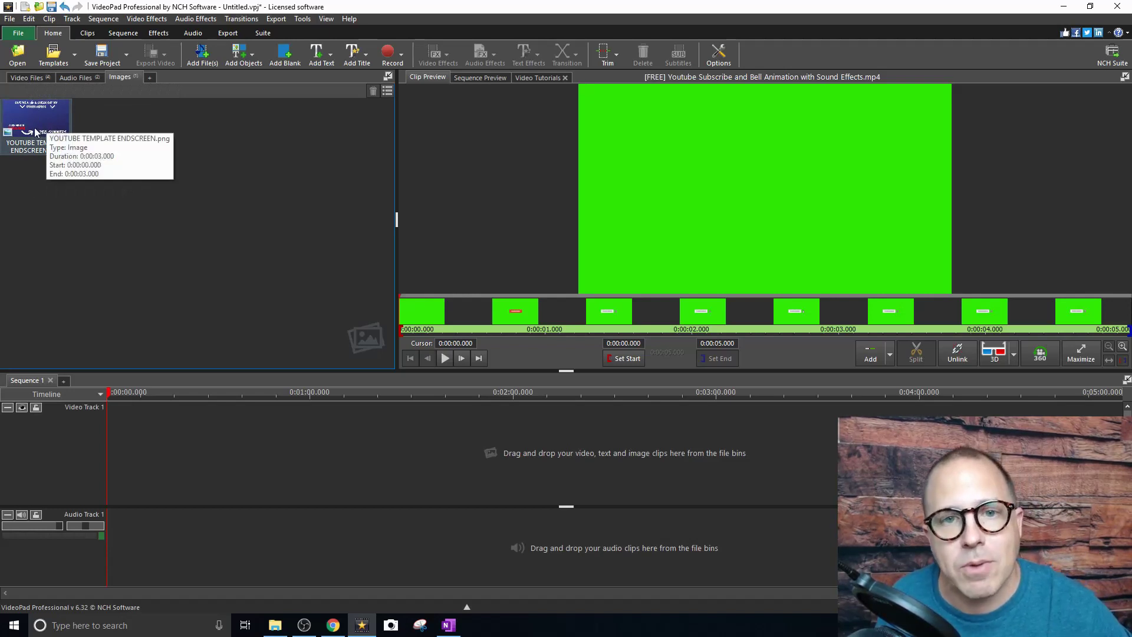
pyautogui.click(27, 77)
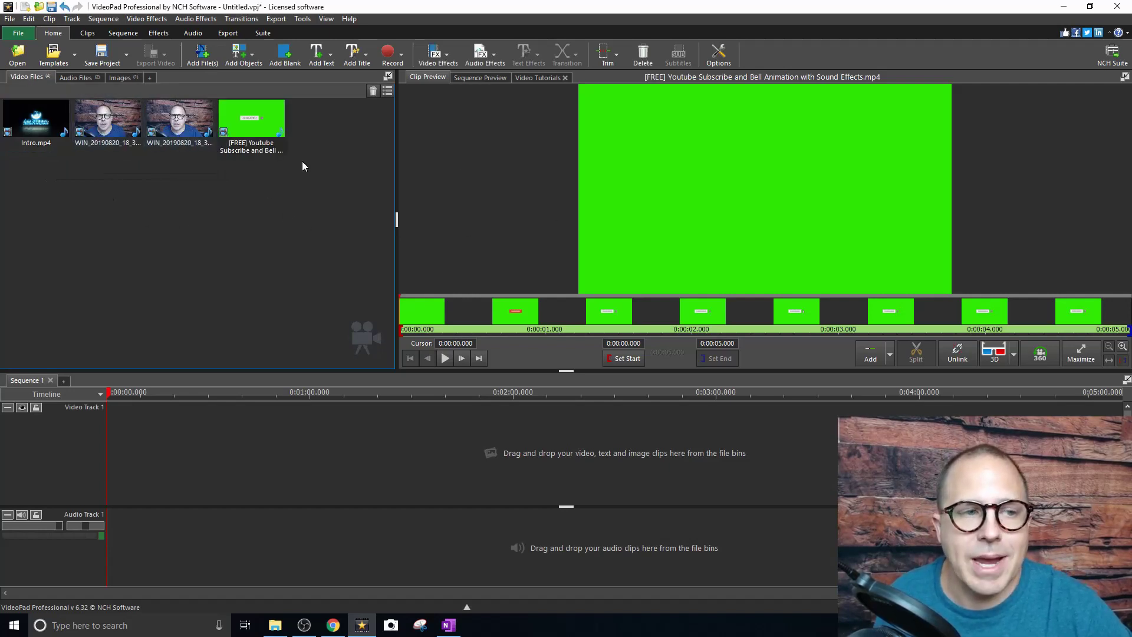
pyautogui.click(109, 122)
pyautogui.moveTo(103, 138); pyautogui.dragTo(168, 431)
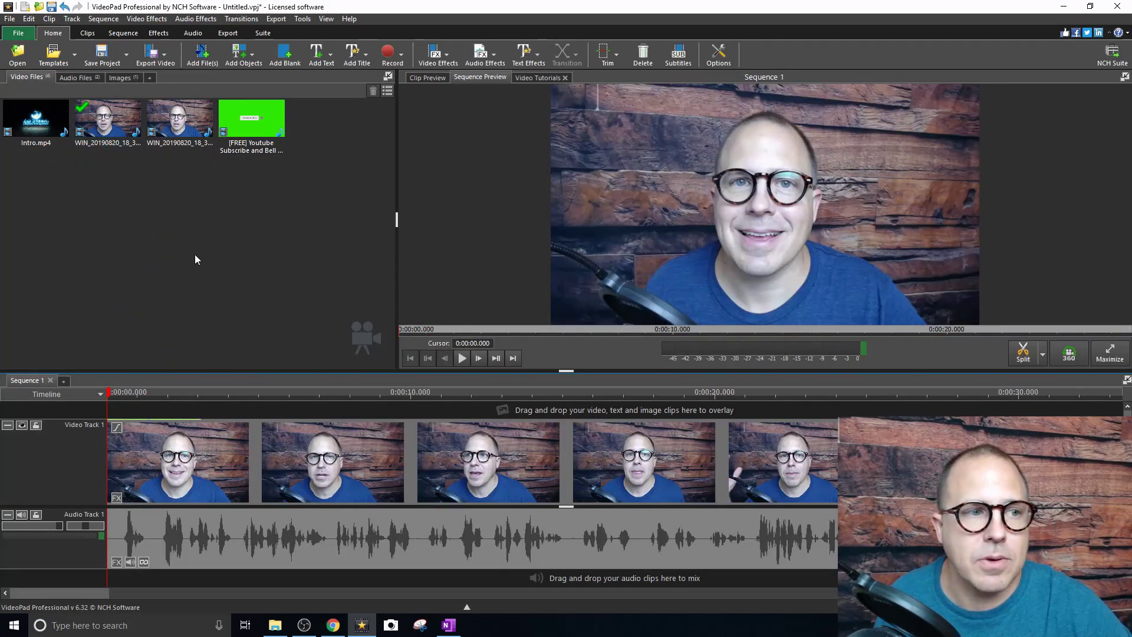
# - Try Tobu - Hope (Original Mix) as background music on a new audio track and remove it from the timeline
pyautogui.click(75, 77)
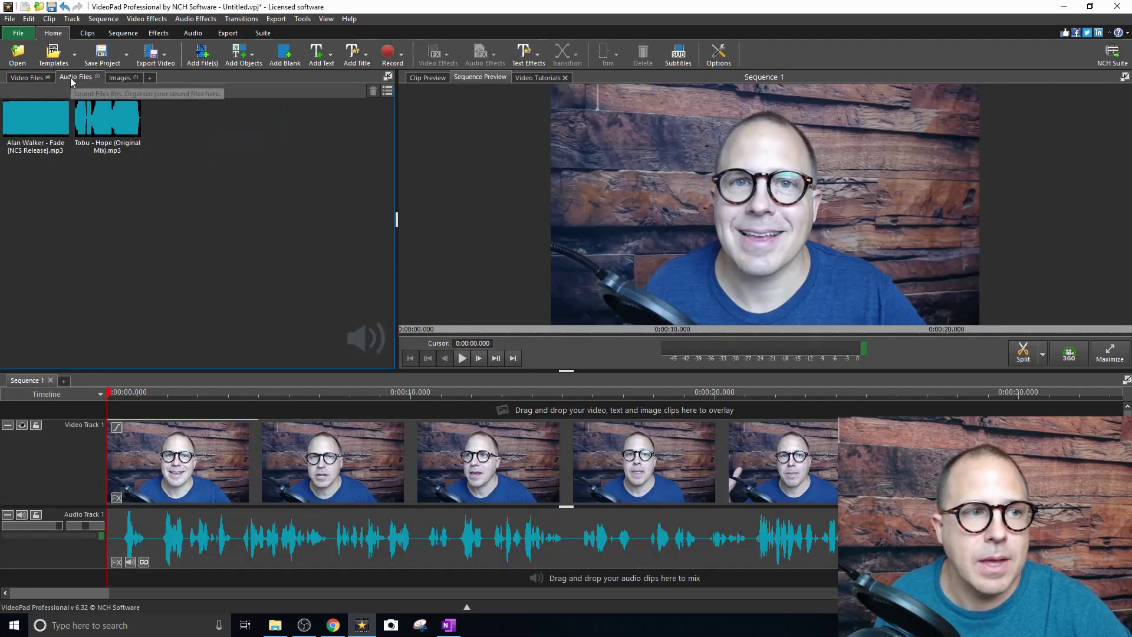
pyautogui.click(118, 129)
pyautogui.moveTo(118, 128); pyautogui.dragTo(115, 582)
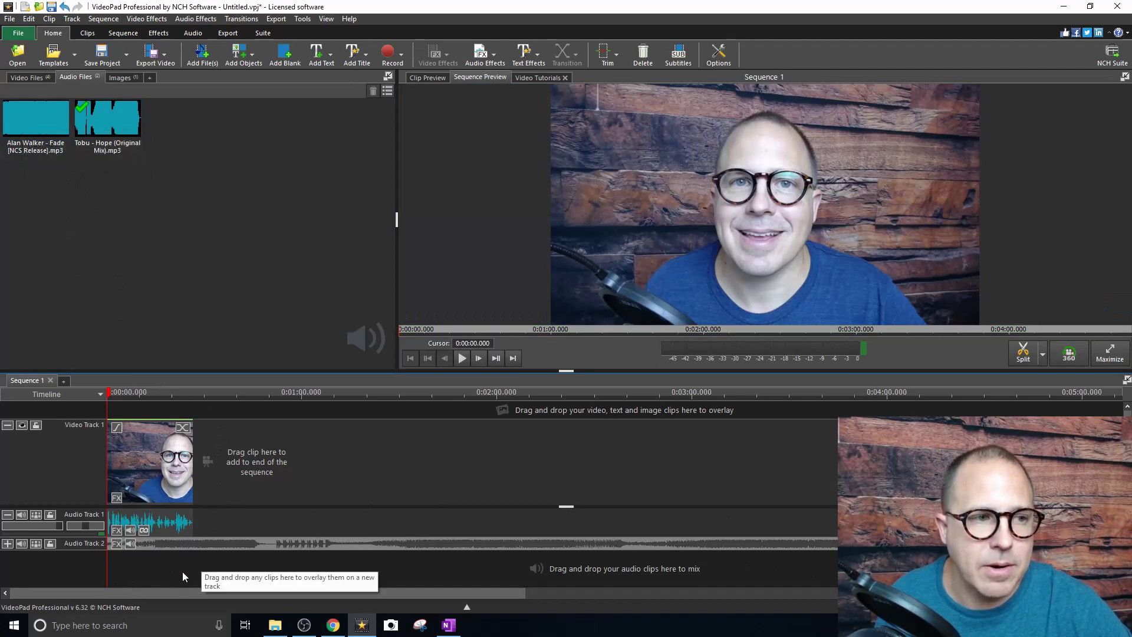
pyautogui.rightClick(224, 544)
pyautogui.click(272, 567)
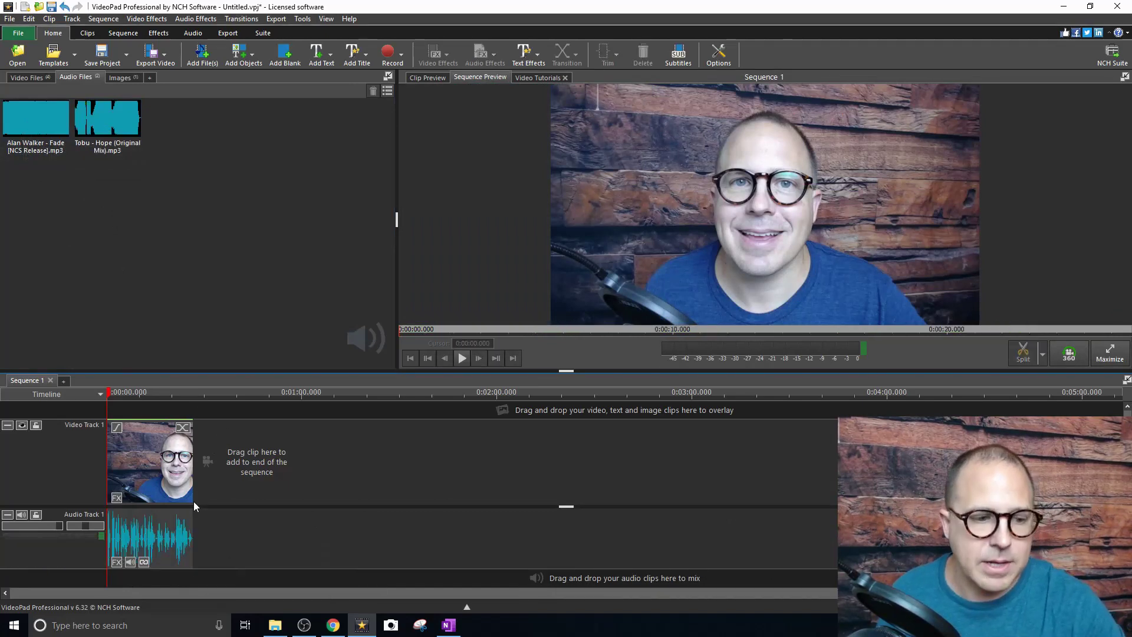
# - Place Alan Walker - Fade on a new audio track at the sequence start and trim its end to the video clip's end
pyautogui.moveTo(36, 115); pyautogui.dragTo(73, 212)
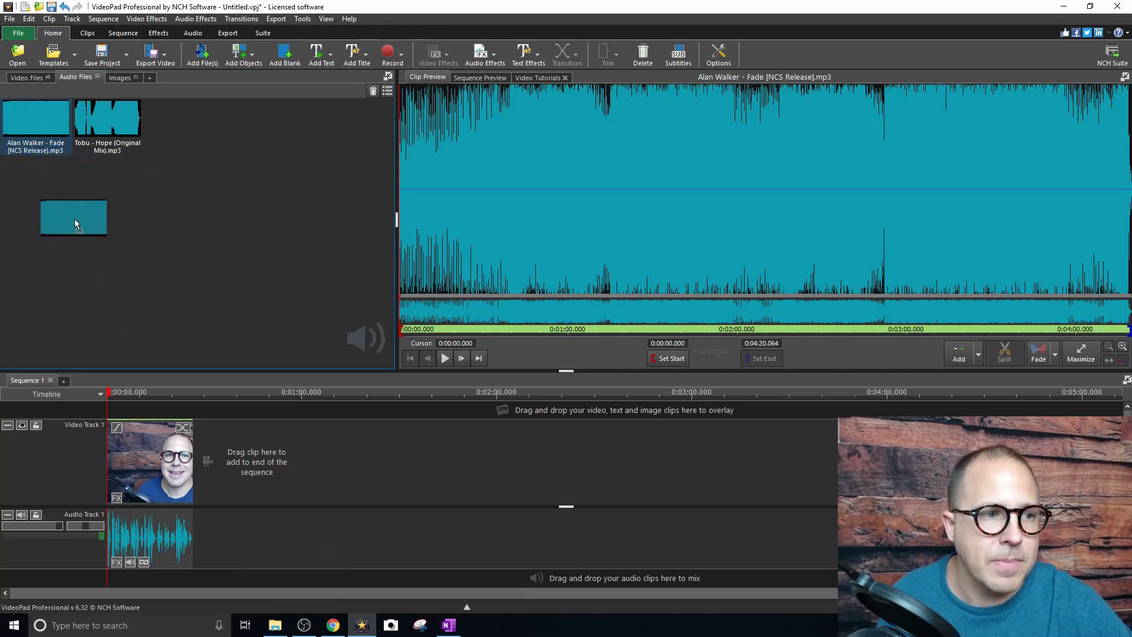
pyautogui.moveTo(90, 309); pyautogui.dragTo(155, 578)
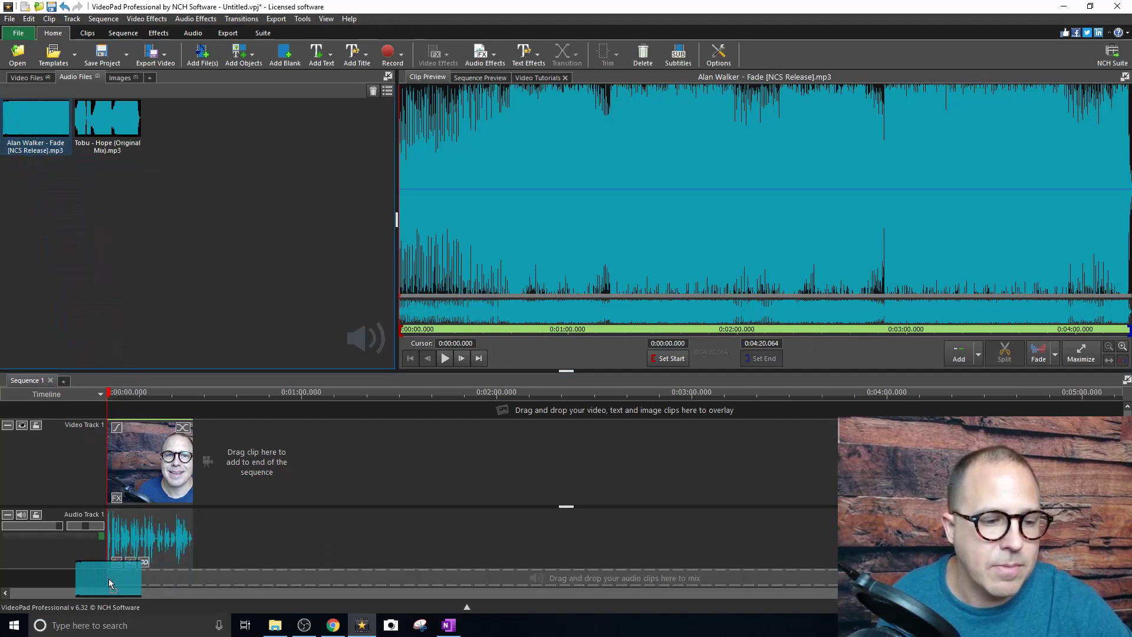
pyautogui.moveTo(95, 581); pyautogui.dragTo(94, 582)
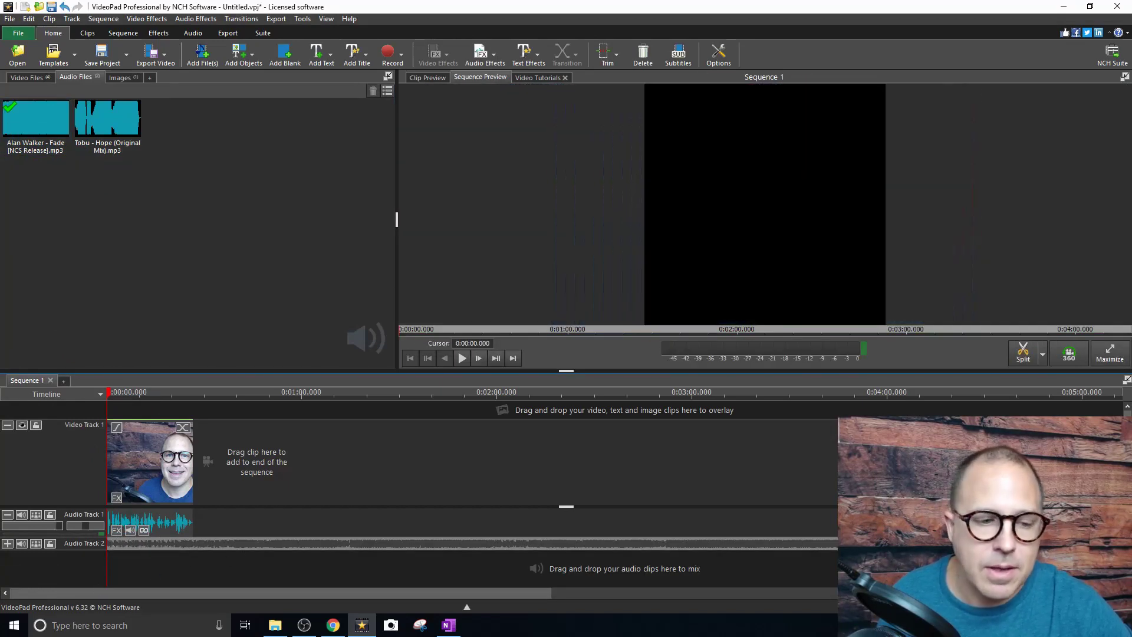
pyautogui.moveTo(820, 547); pyautogui.dragTo(198, 535)
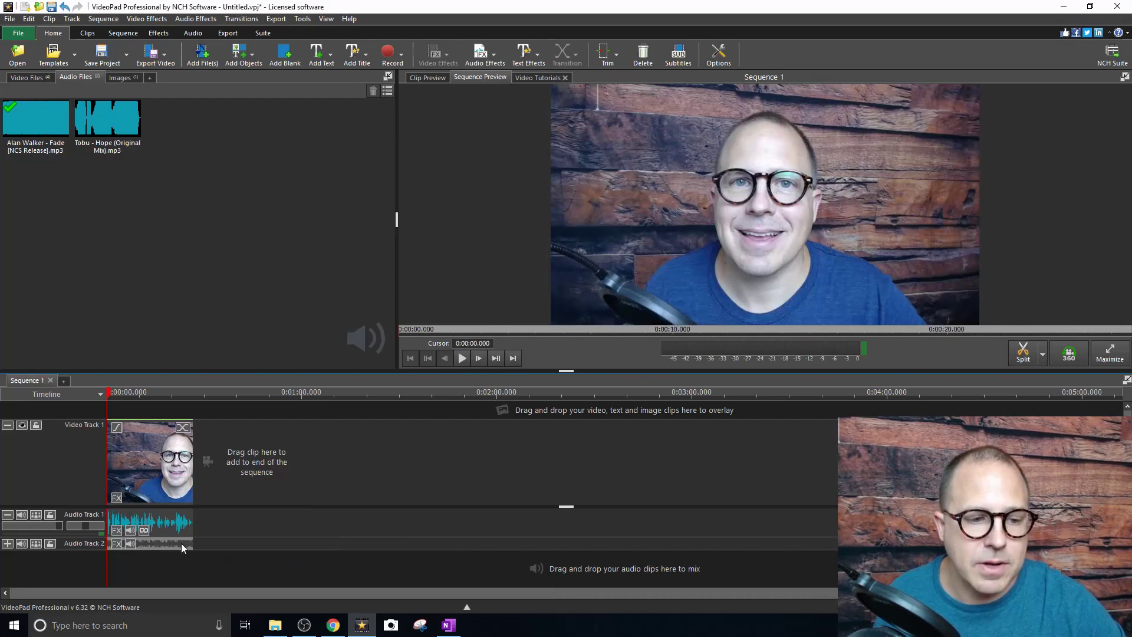
# - Lower the volume of Audio Track 2 to near its minimum and play the sequence briefly to check the sound mix
pyautogui.click(8, 544)
pyautogui.moveTo(59, 555); pyautogui.dragTo(11, 561)
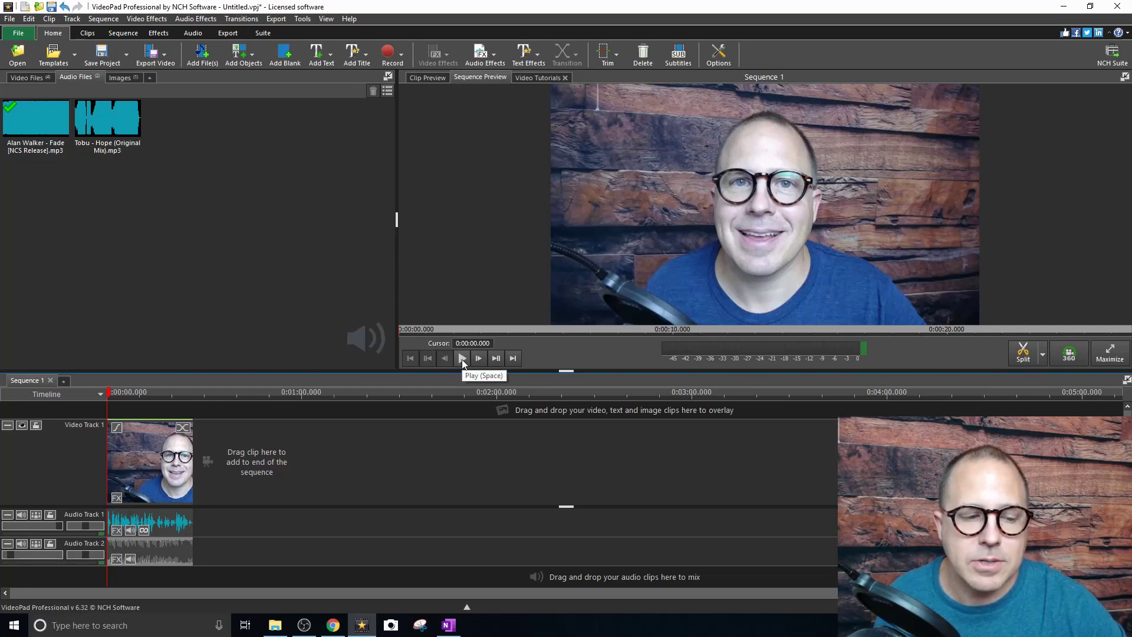
pyautogui.click(463, 359)
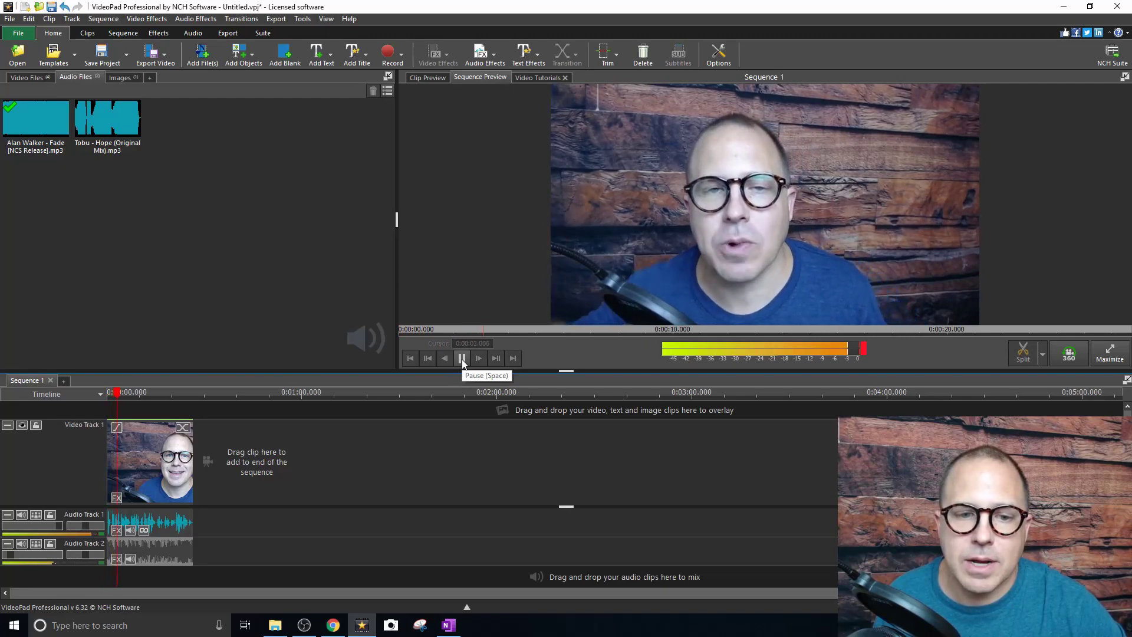
pyautogui.click(463, 359)
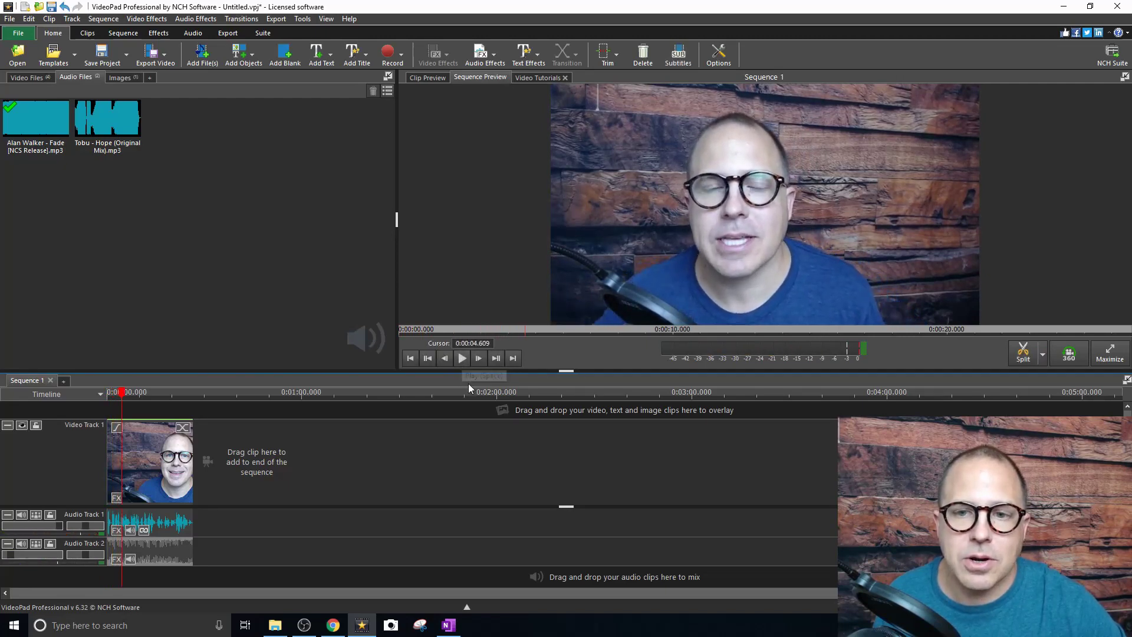
pyautogui.click(463, 366)
pyautogui.click(462, 366)
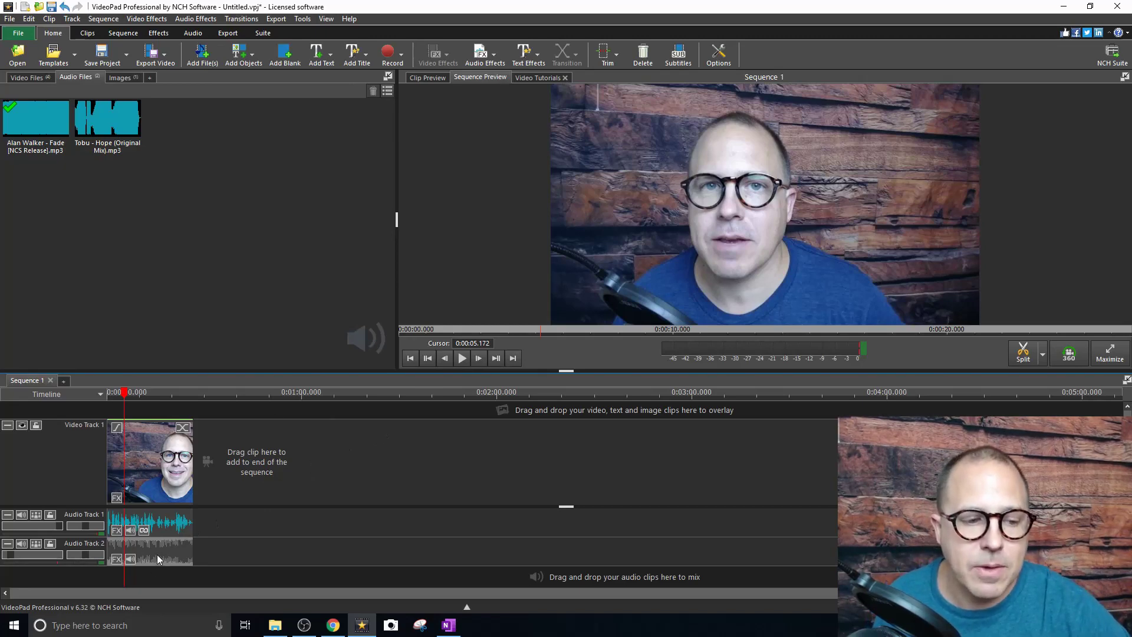
# - Apply a fade out of length 4 to the Alan Walker - Fade clip on Audio Track 2
pyautogui.click(428, 78)
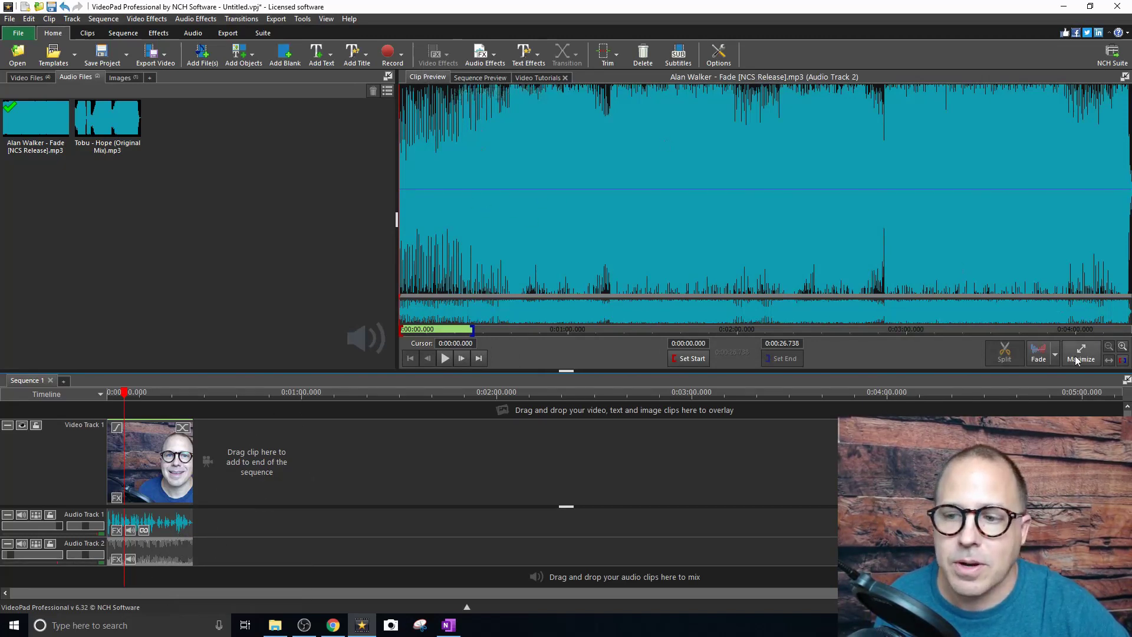
pyautogui.click(1055, 357)
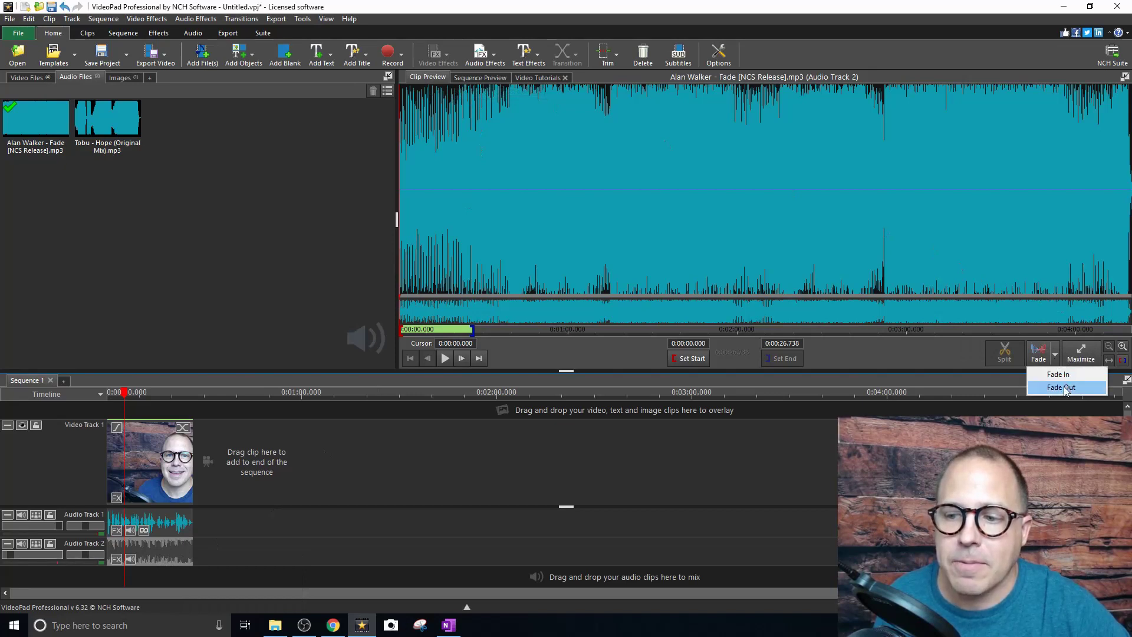
pyautogui.click(1062, 388)
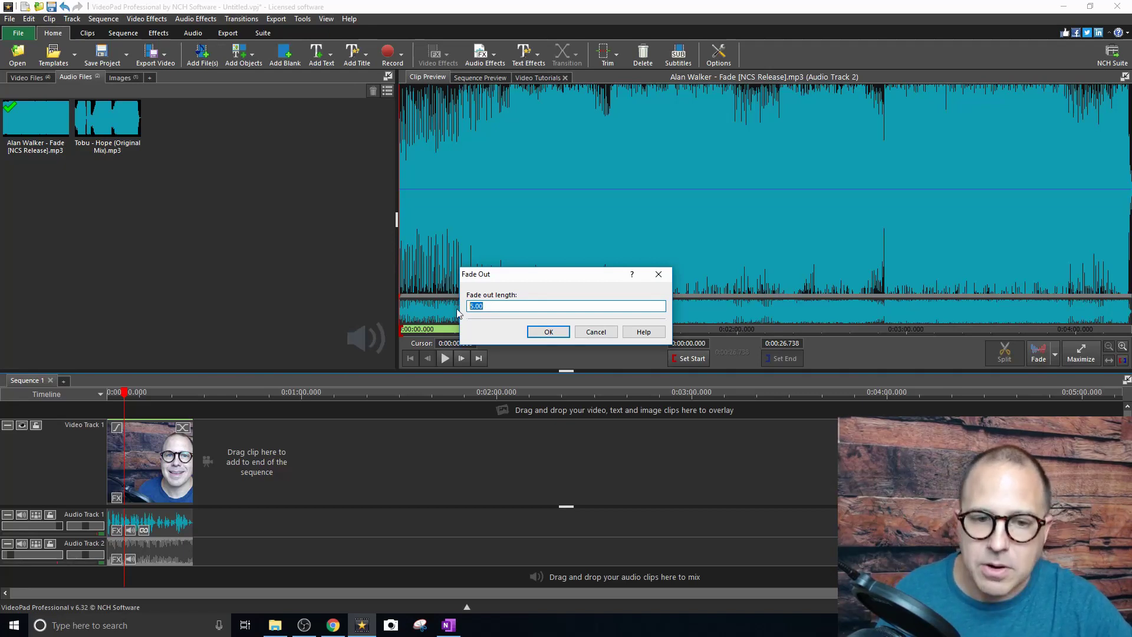
pyautogui.write('4')
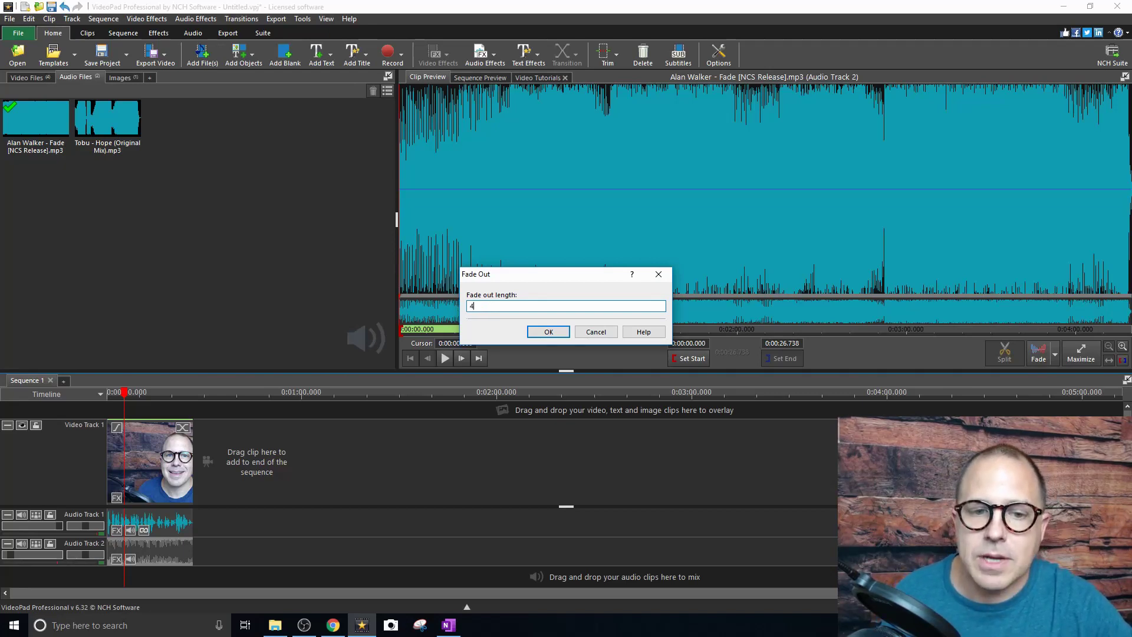
pyautogui.click(547, 331)
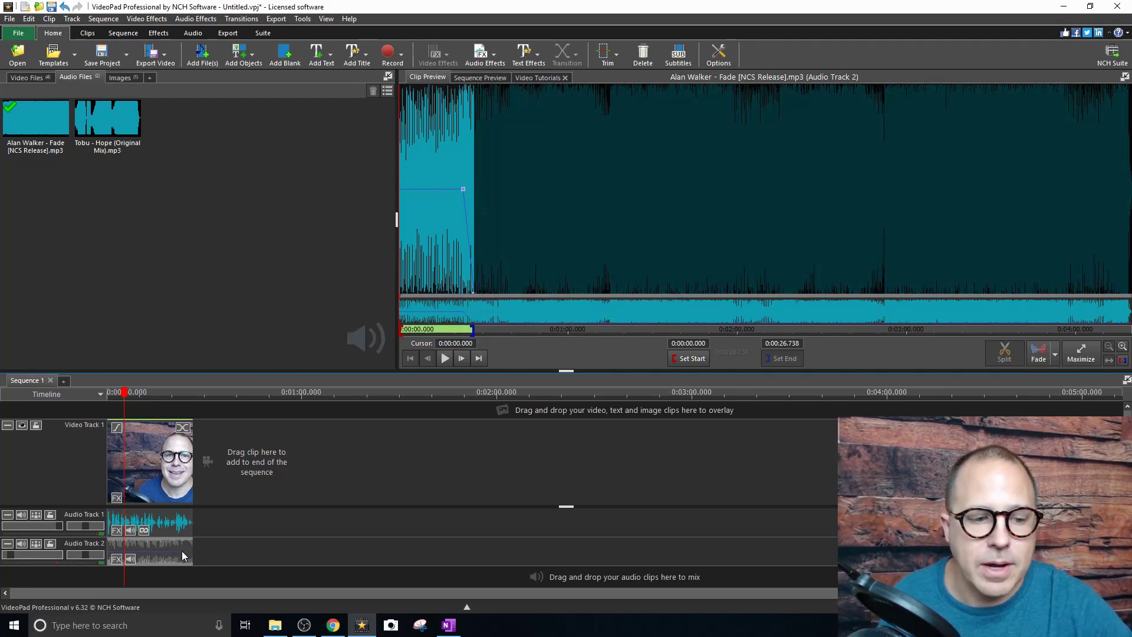
# - Add Intro.mp4 after the talking clip on Video Track 1 and import Revolutionary.mp3 into the project's audio files
pyautogui.click(26, 78)
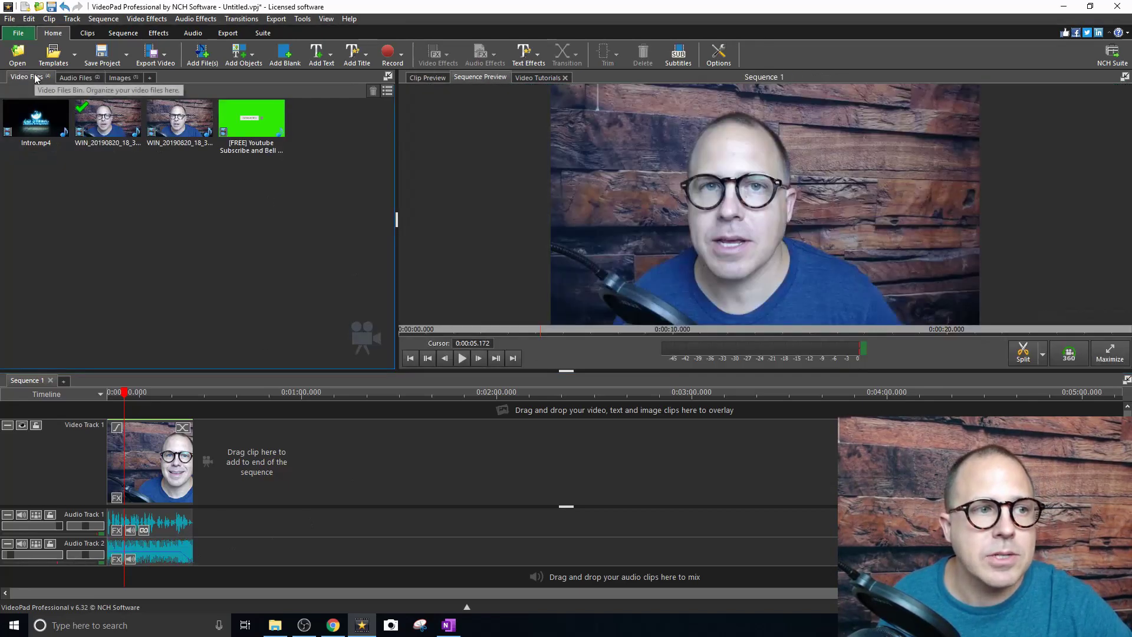
pyautogui.moveTo(40, 124); pyautogui.dragTo(219, 459)
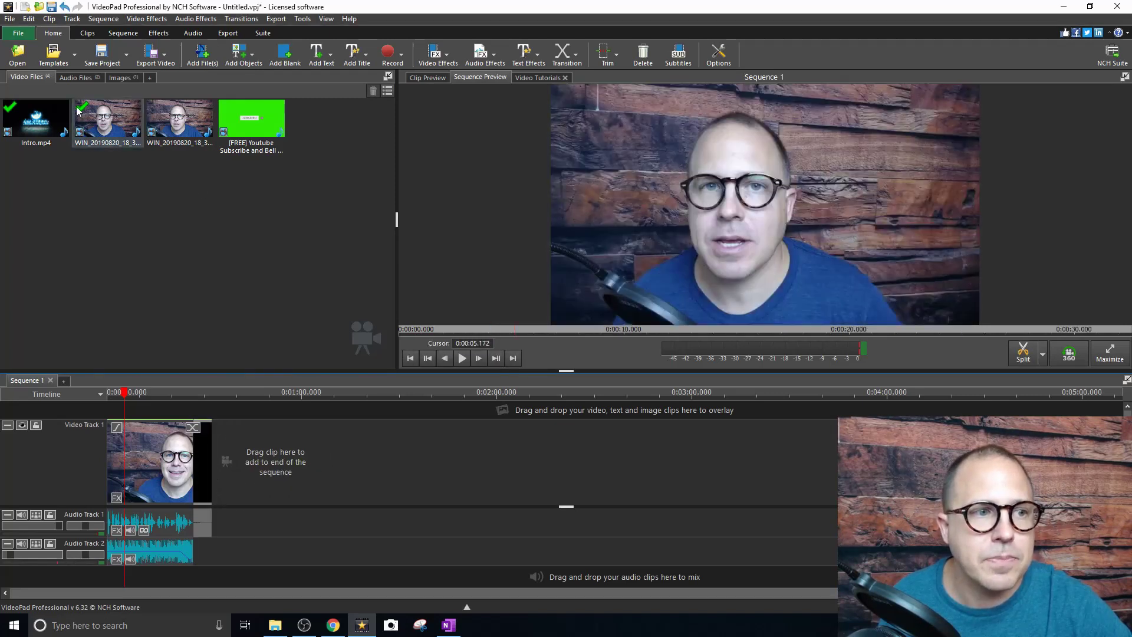
pyautogui.click(81, 77)
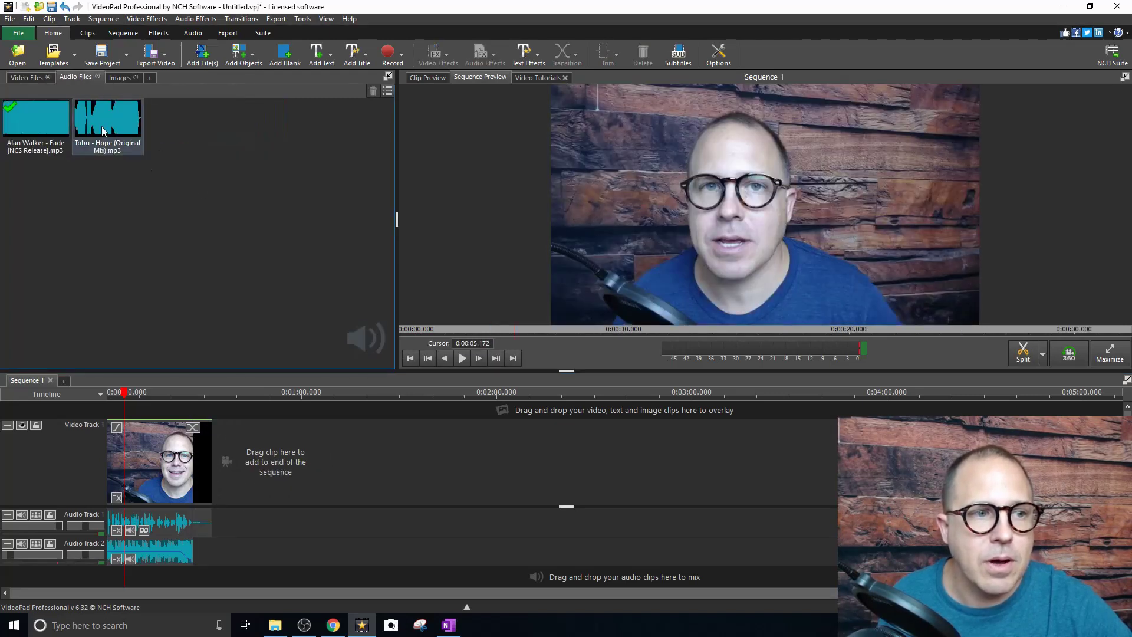
pyautogui.click(202, 54)
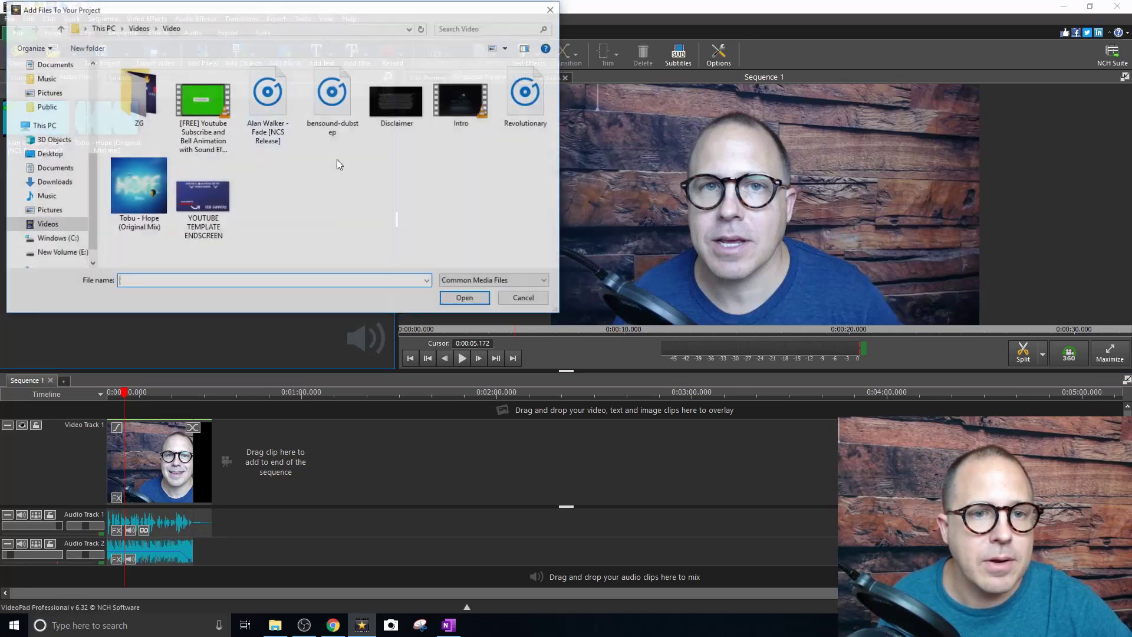
pyautogui.click(534, 98)
pyautogui.click(469, 299)
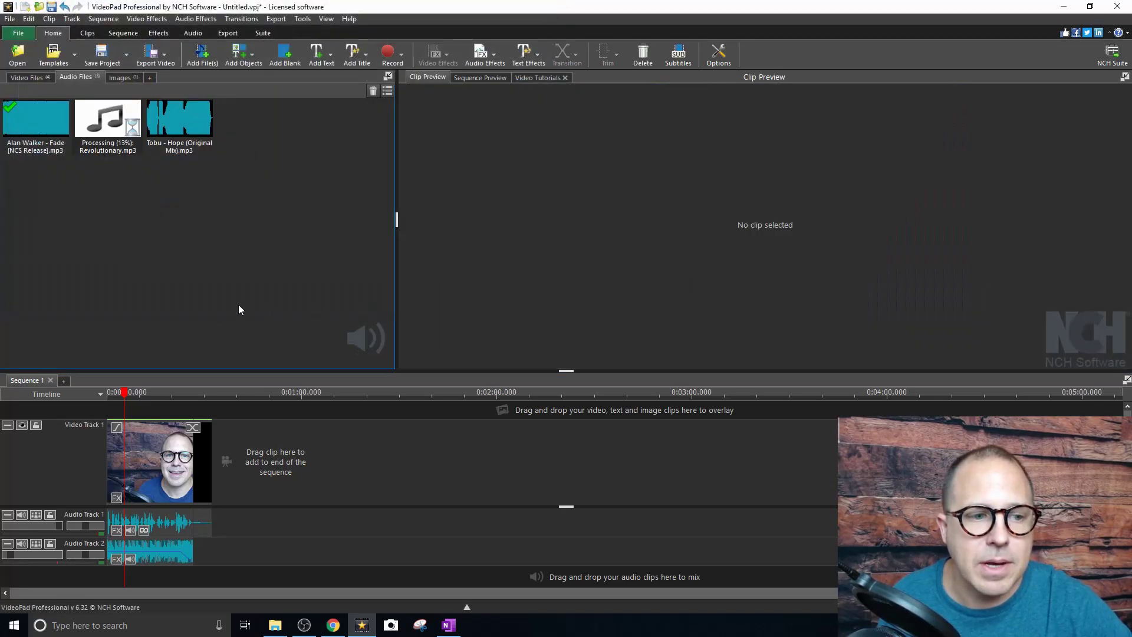
# - Place Revolutionary.mp3 on a new audio track beneath the intro, trimmed to play from 0:00:23.210 to 0:00:29.032 of the song
pyautogui.moveTo(94, 115); pyautogui.dragTo(242, 573)
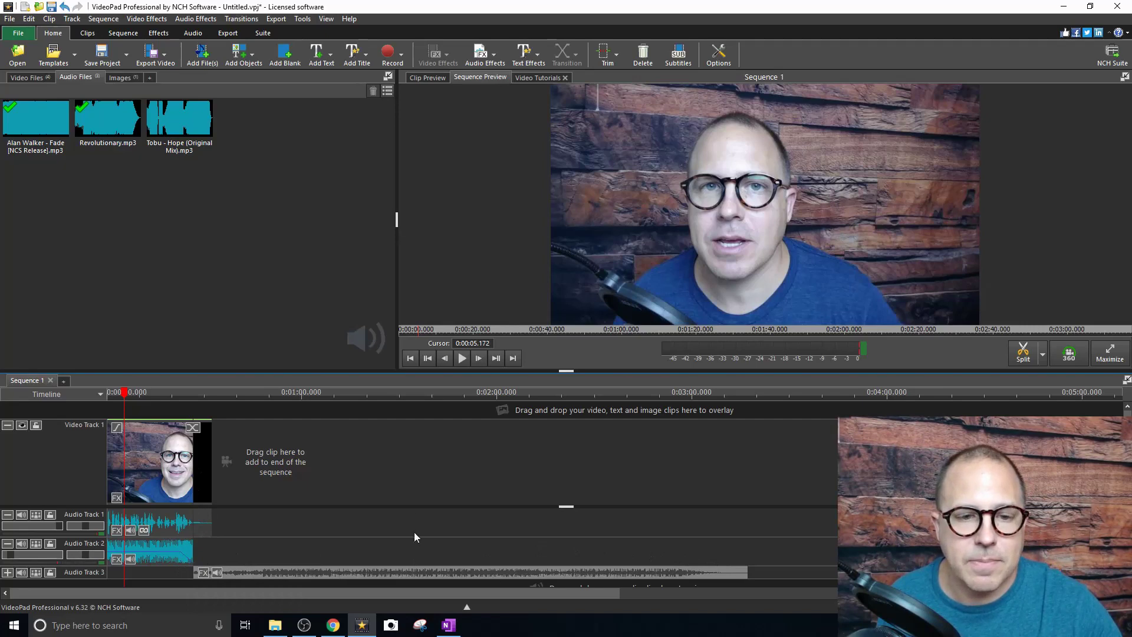
pyautogui.click(414, 78)
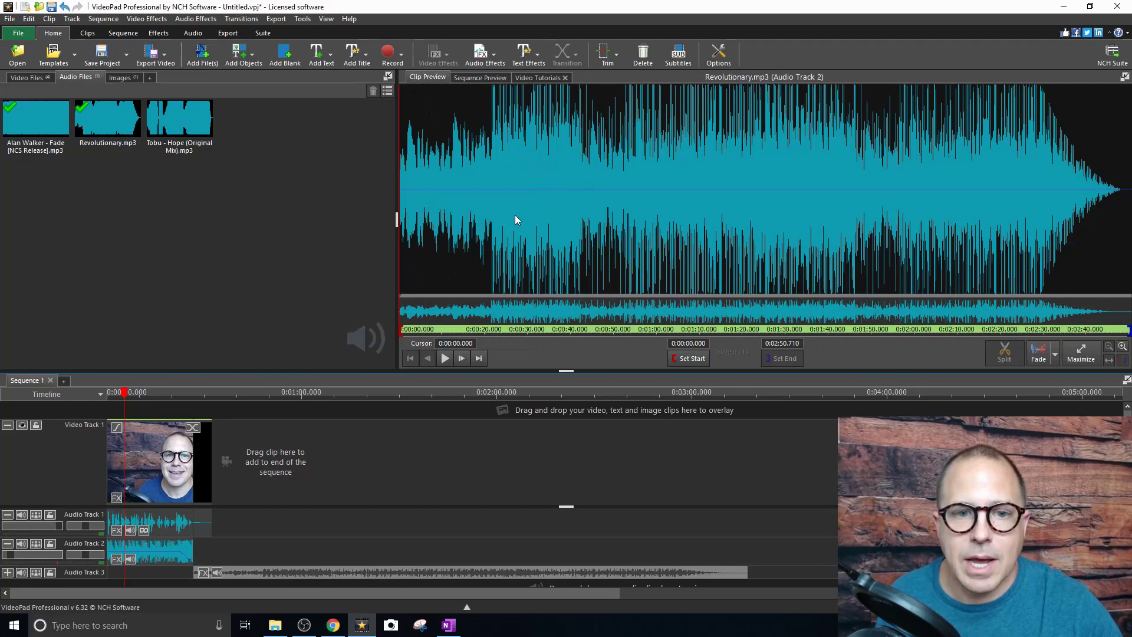
pyautogui.moveTo(401, 334); pyautogui.dragTo(500, 332)
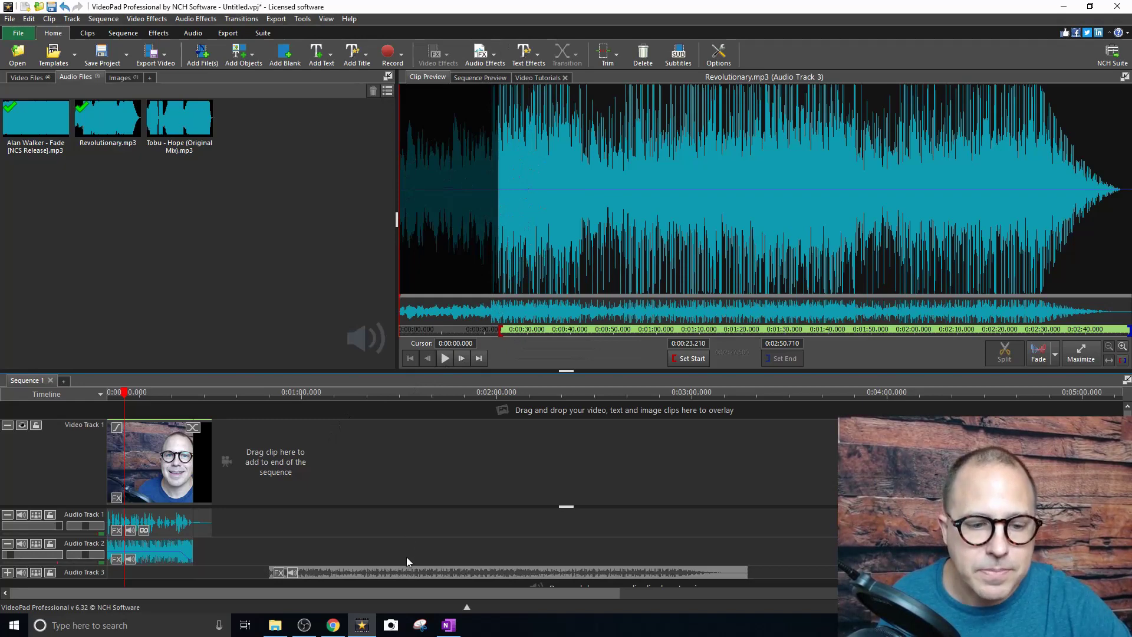
pyautogui.moveTo(405, 571); pyautogui.dragTo(324, 576)
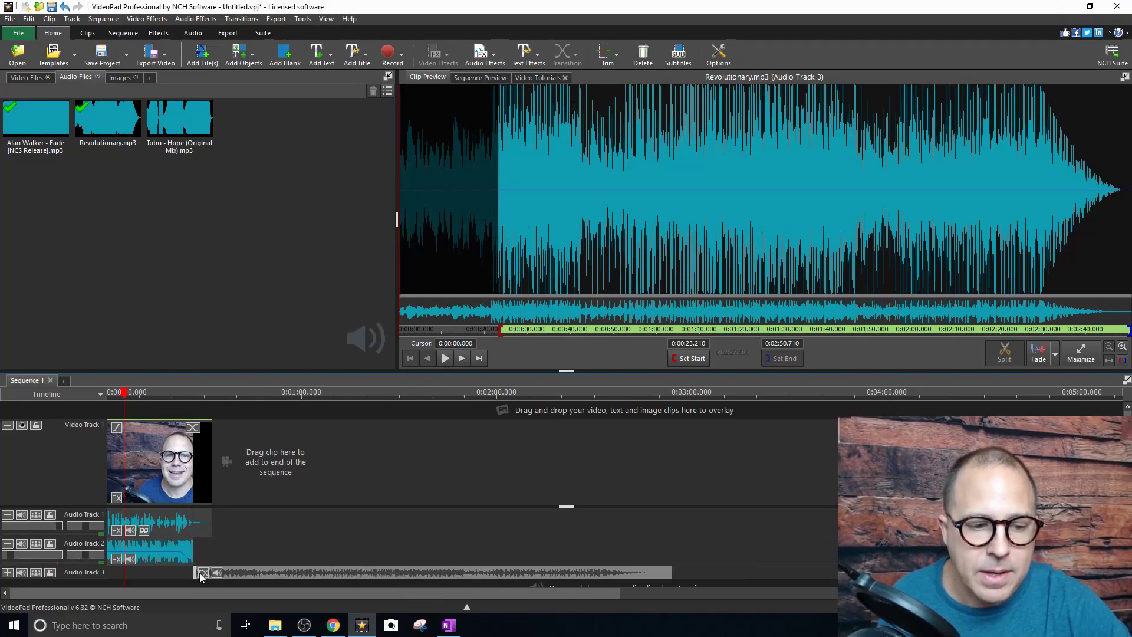
pyautogui.moveTo(668, 571); pyautogui.dragTo(209, 572)
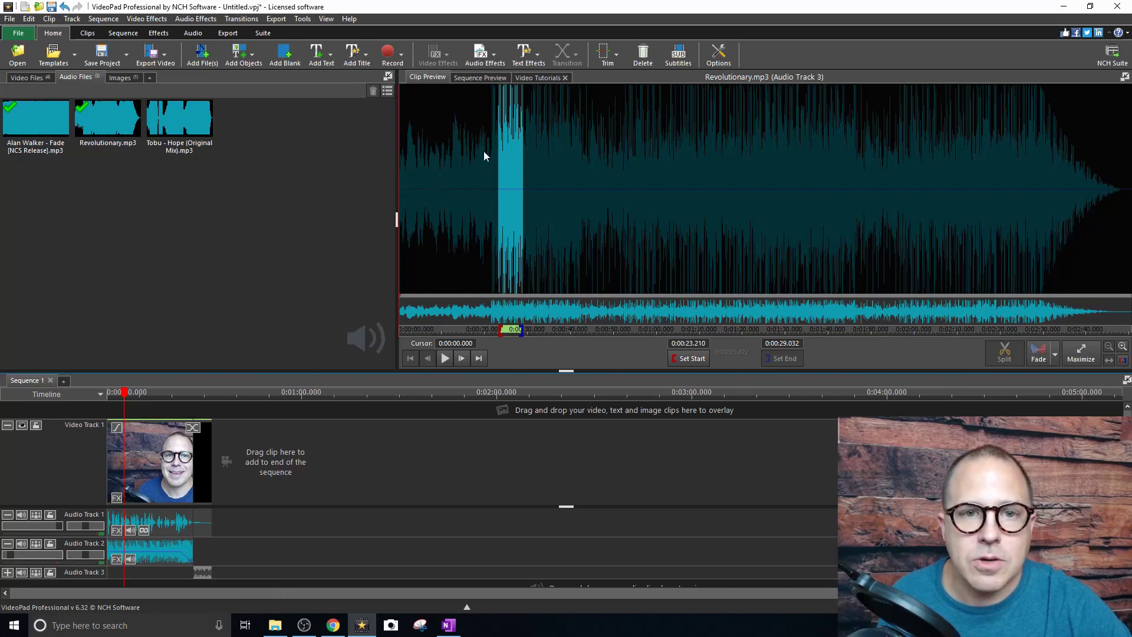
# - Apply a fade out of length 2 to the Revolutionary clip on Audio Track 3
pyautogui.click(1056, 357)
pyautogui.click(1056, 388)
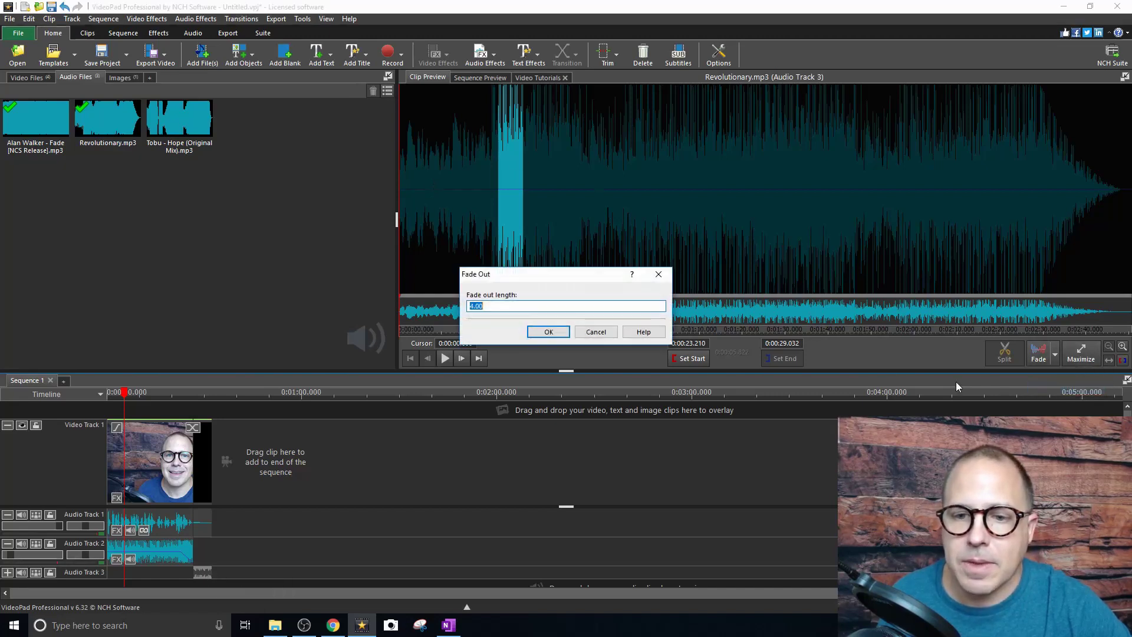
pyautogui.write('2')
pyautogui.click(549, 331)
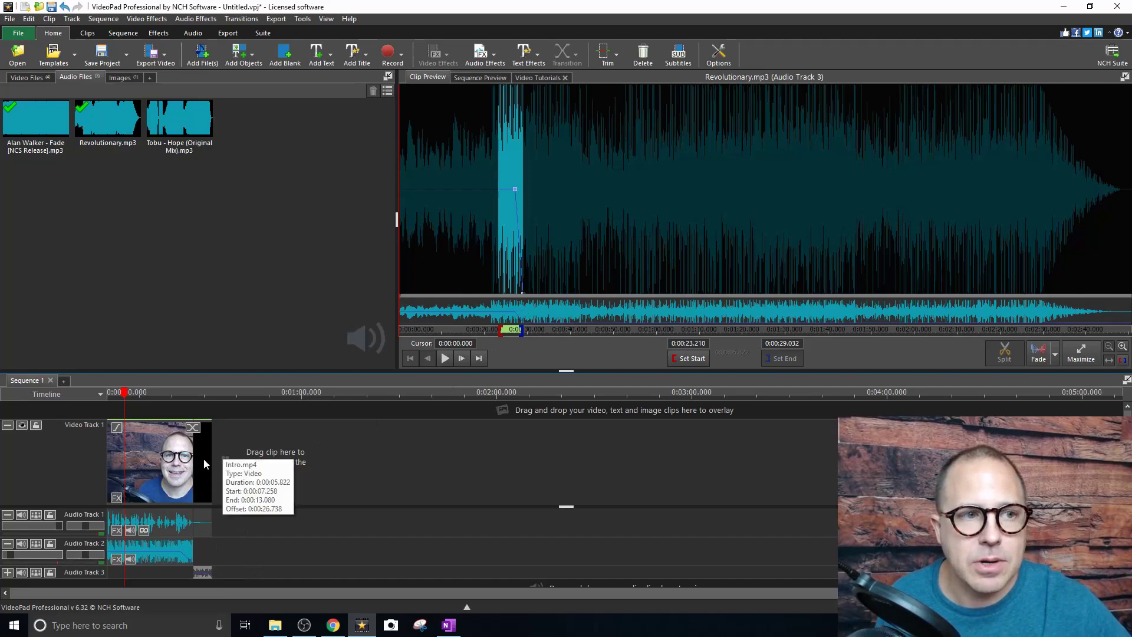
# - Add WIN_20190820_18_37_40_Pro.mp4 after the intro on Video Track 1 and place Tobu - Hope (Original Mix) beneath its start on Audio Track 2
pyautogui.click(50, 78)
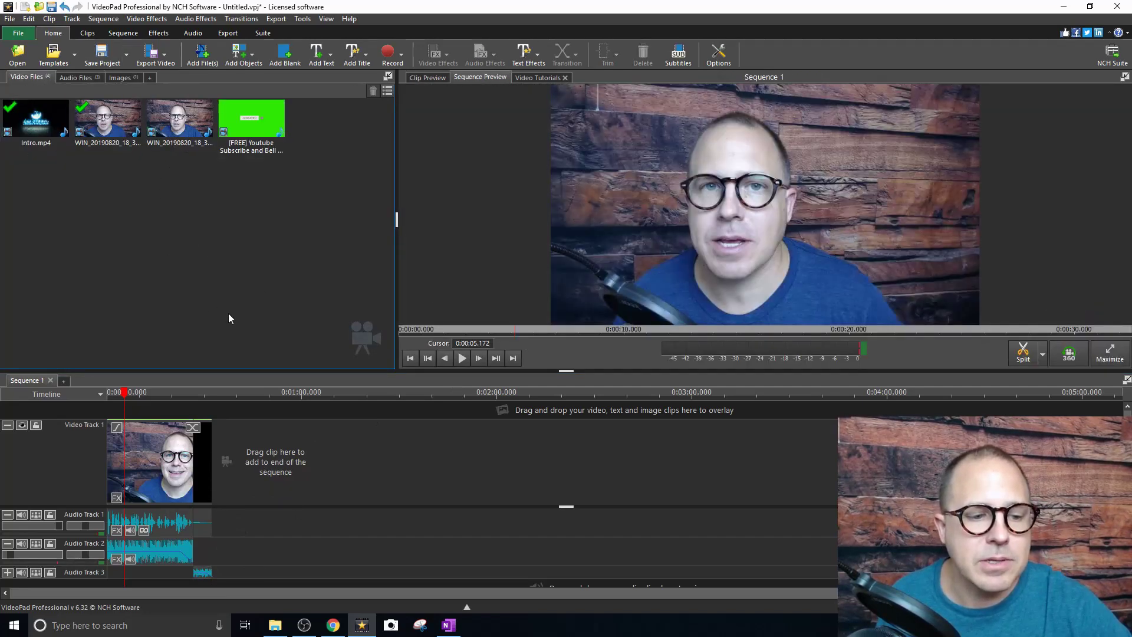
pyautogui.moveTo(177, 121); pyautogui.dragTo(299, 460)
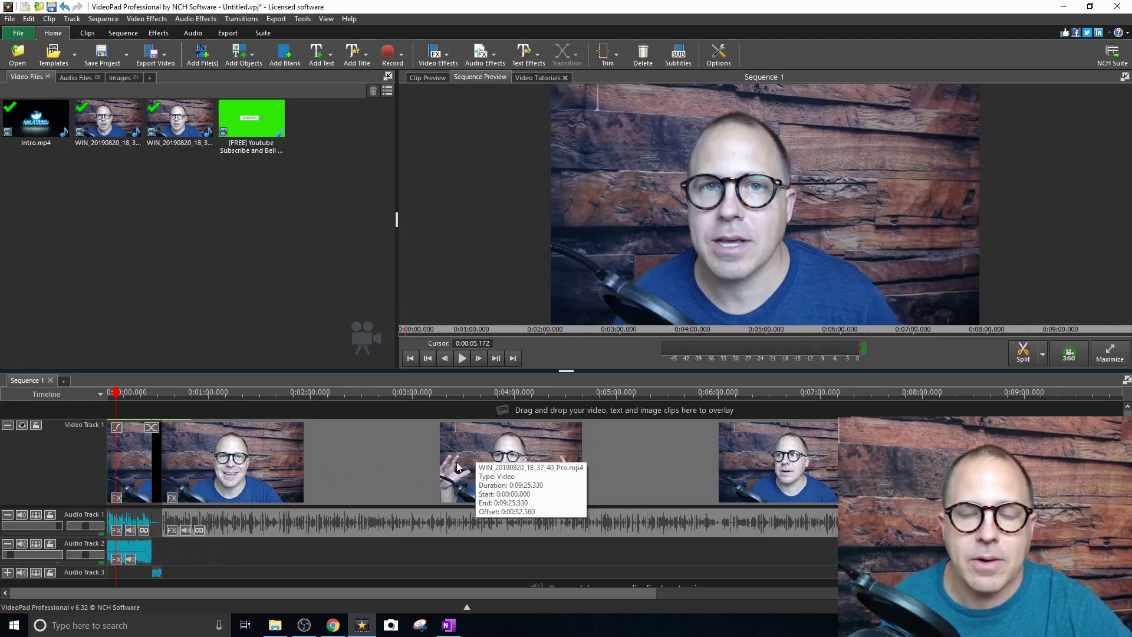
pyautogui.click(80, 76)
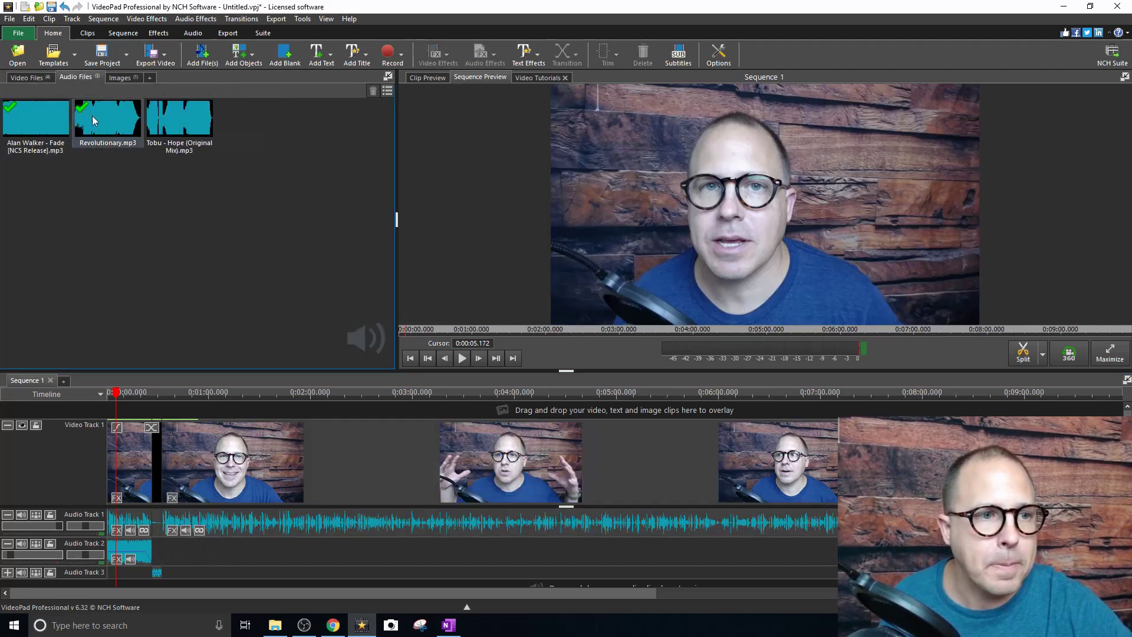
pyautogui.moveTo(189, 116); pyautogui.dragTo(163, 565)
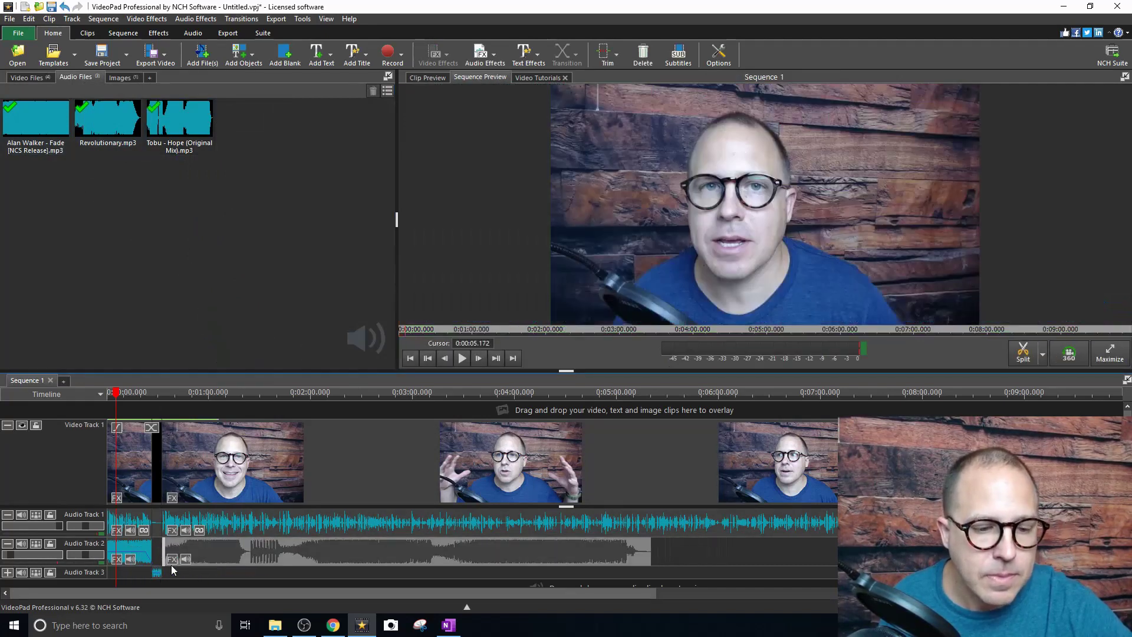
# - Apply a fade in of length 8 to the Tobu - Hope clip on Audio Track 2
pyautogui.click(1044, 354)
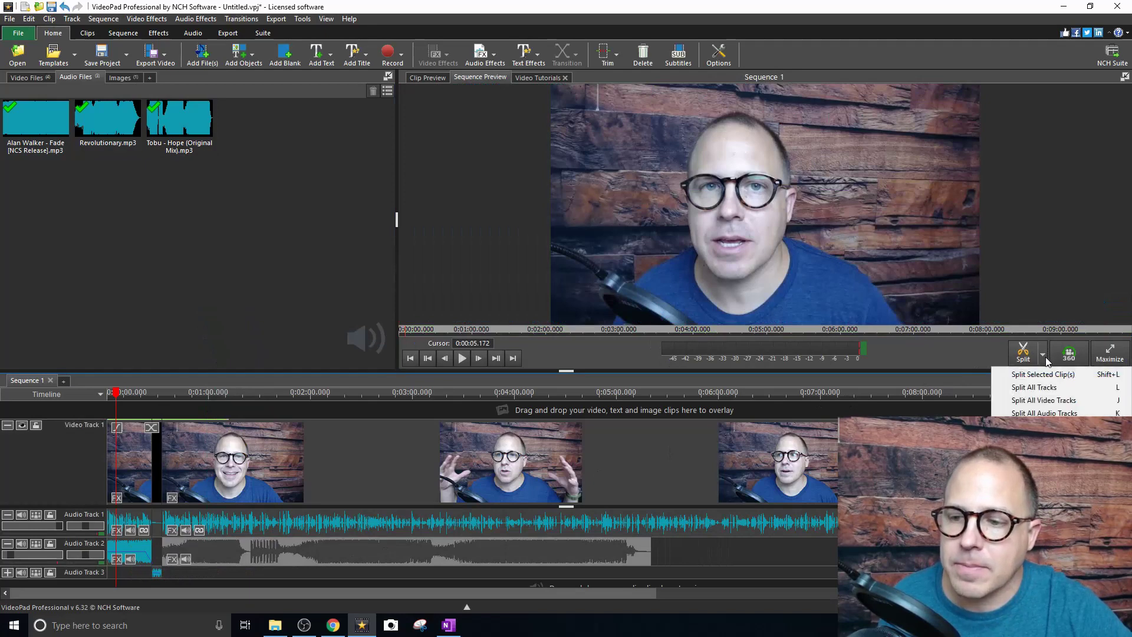
pyautogui.click(337, 547)
pyautogui.click(435, 77)
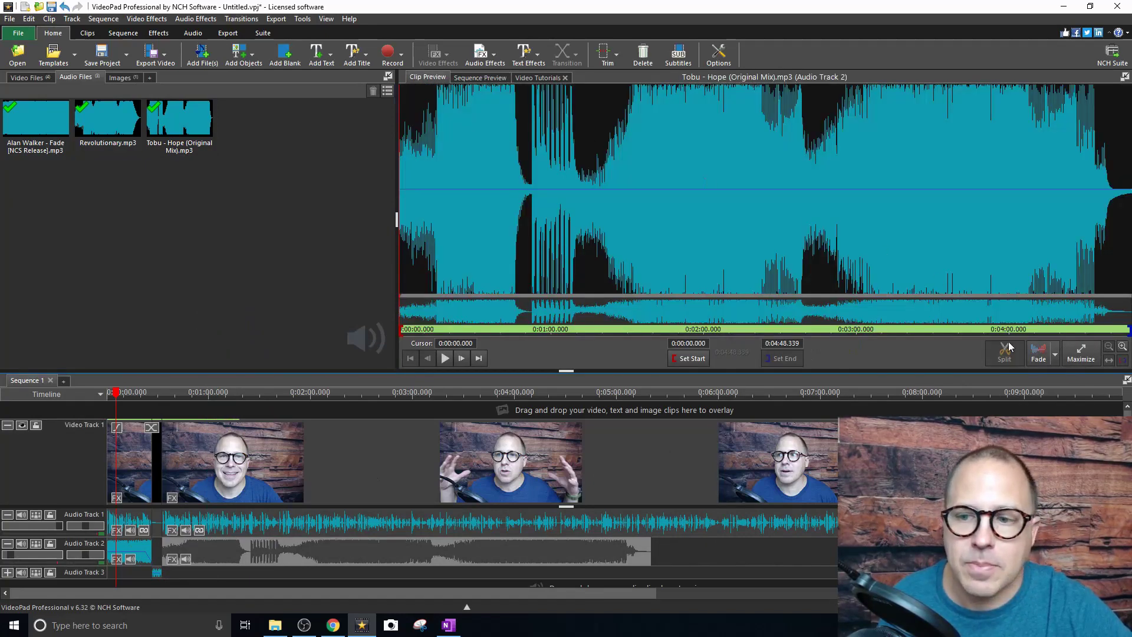
pyautogui.click(1056, 355)
pyautogui.click(1053, 371)
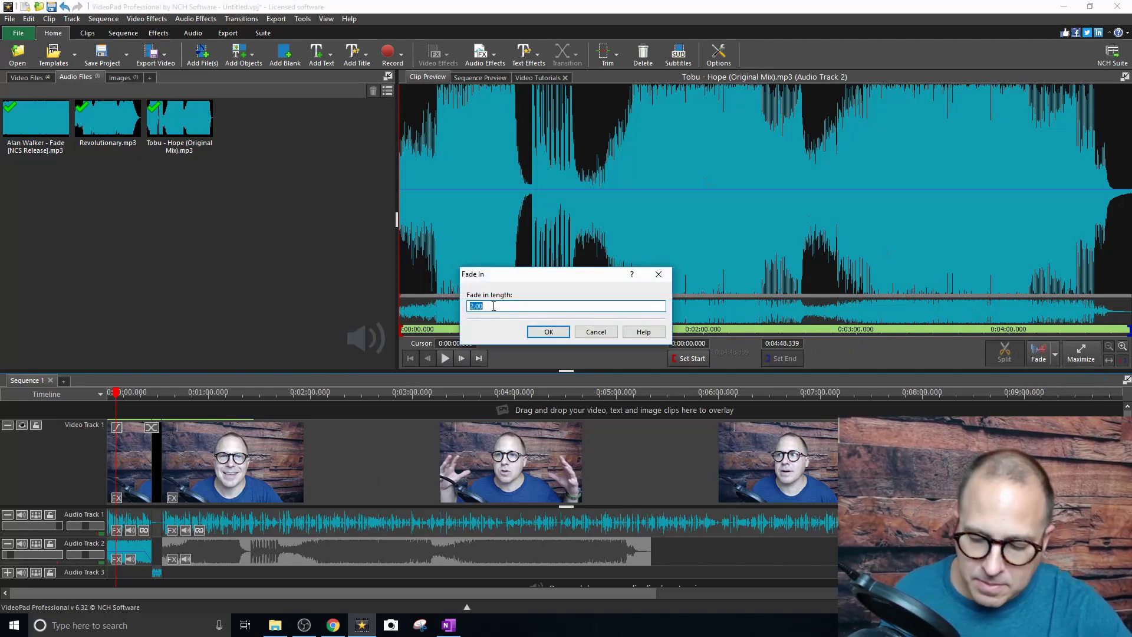
pyautogui.write('8')
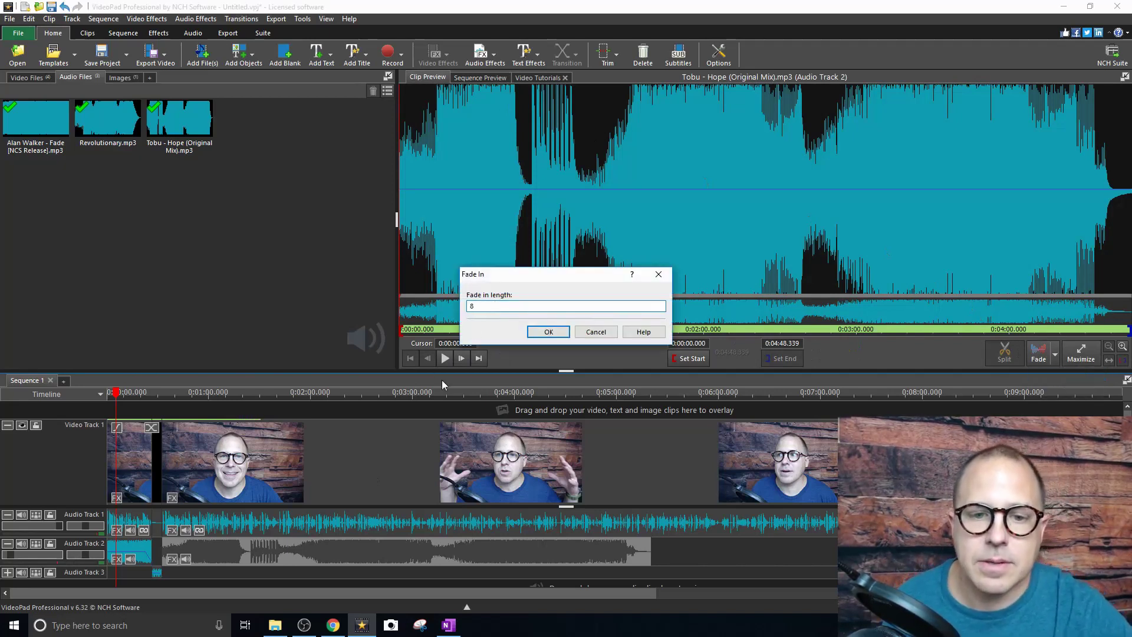
pyautogui.click(548, 332)
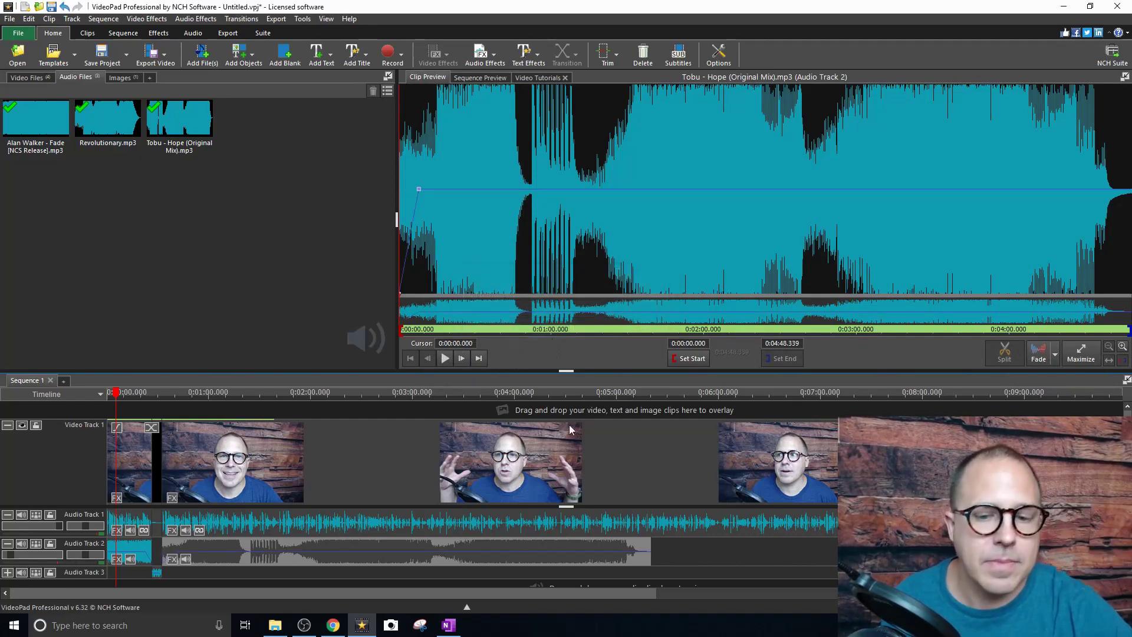
# - Trim the Tobu - Hope clip's end to 0:04:34.104 and place a second copy of the song directly after it
pyautogui.moveTo(648, 553); pyautogui.dragTo(624, 565)
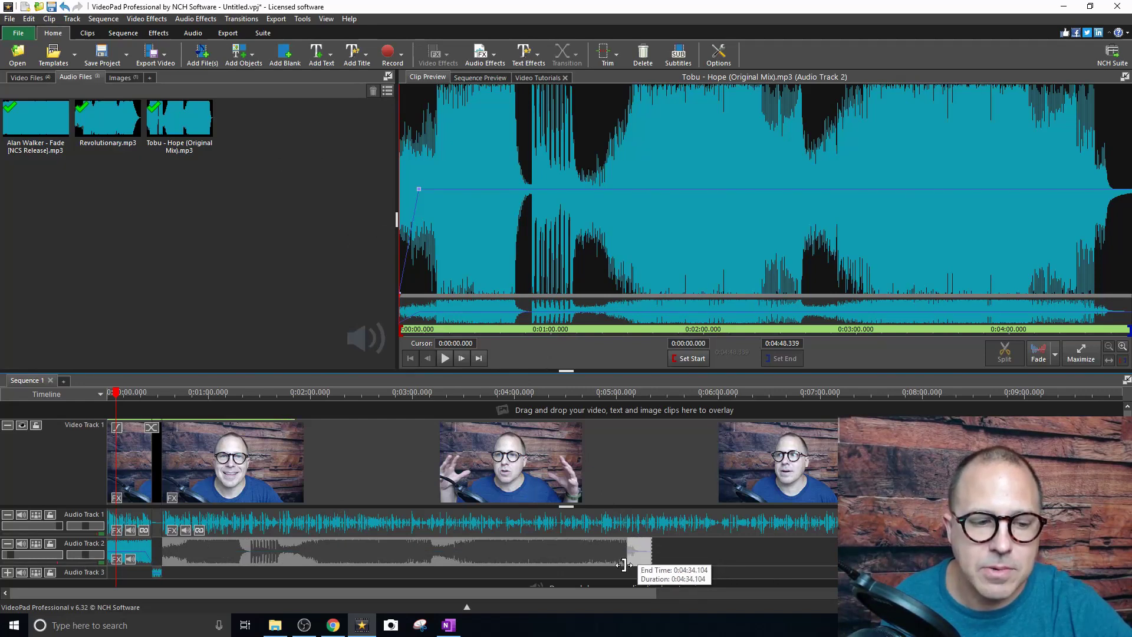
pyautogui.moveTo(624, 565); pyautogui.dragTo(625, 565)
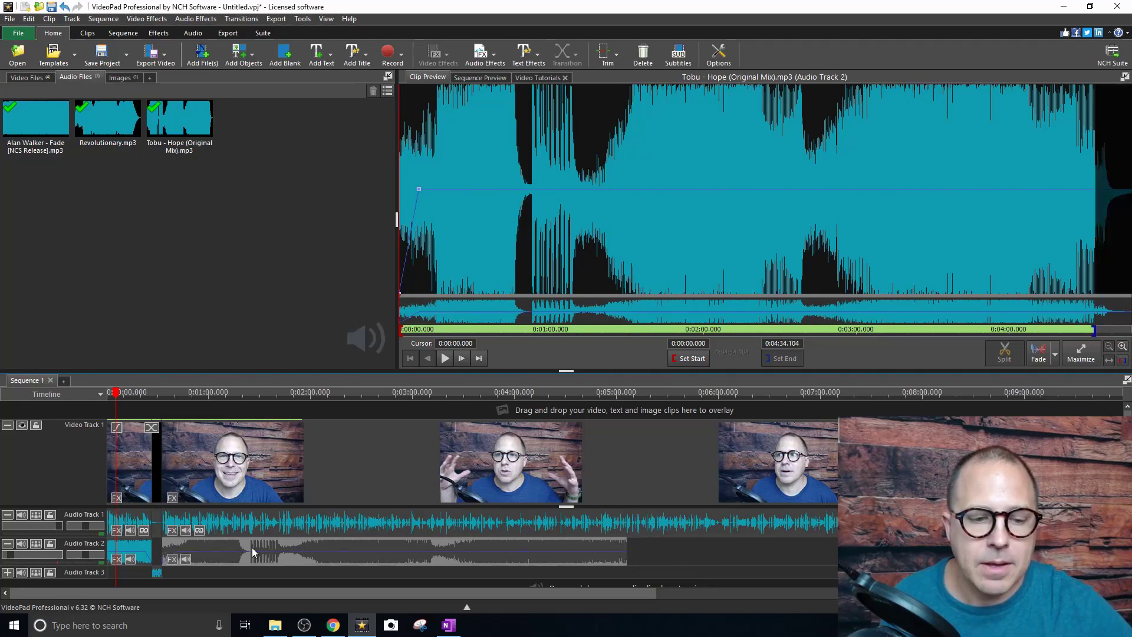
pyautogui.moveTo(179, 124); pyautogui.dragTo(609, 552)
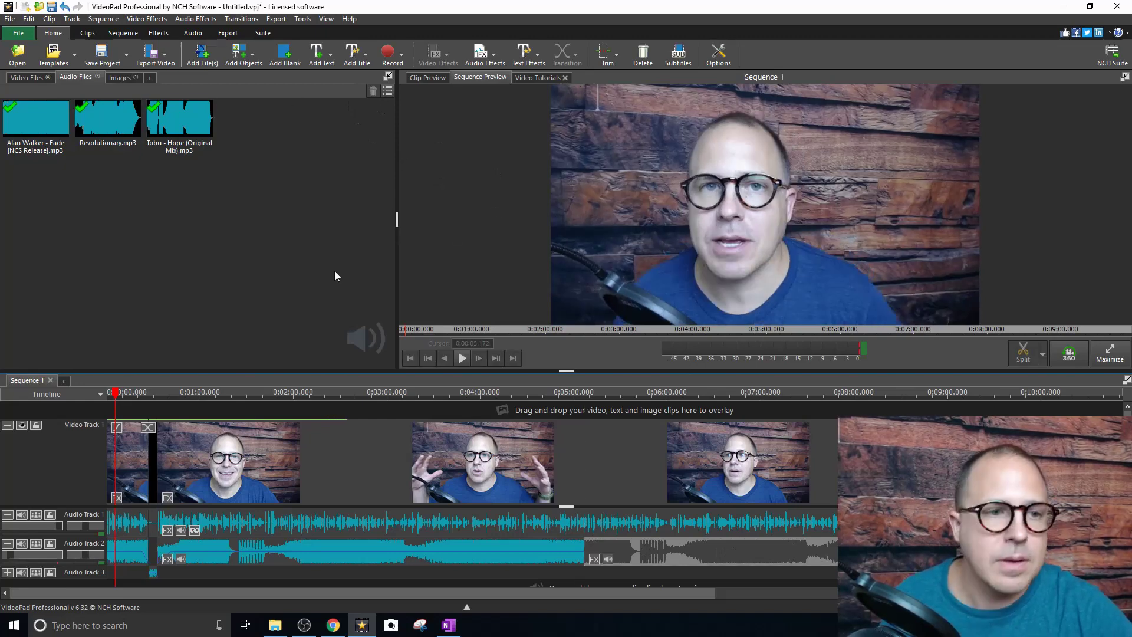
# - Add a third copy of Tobu - Hope to Audio Track 2, trimmed from 0:00:15.440 of the song to the last video clip's end
pyautogui.doubleClick(171, 118)
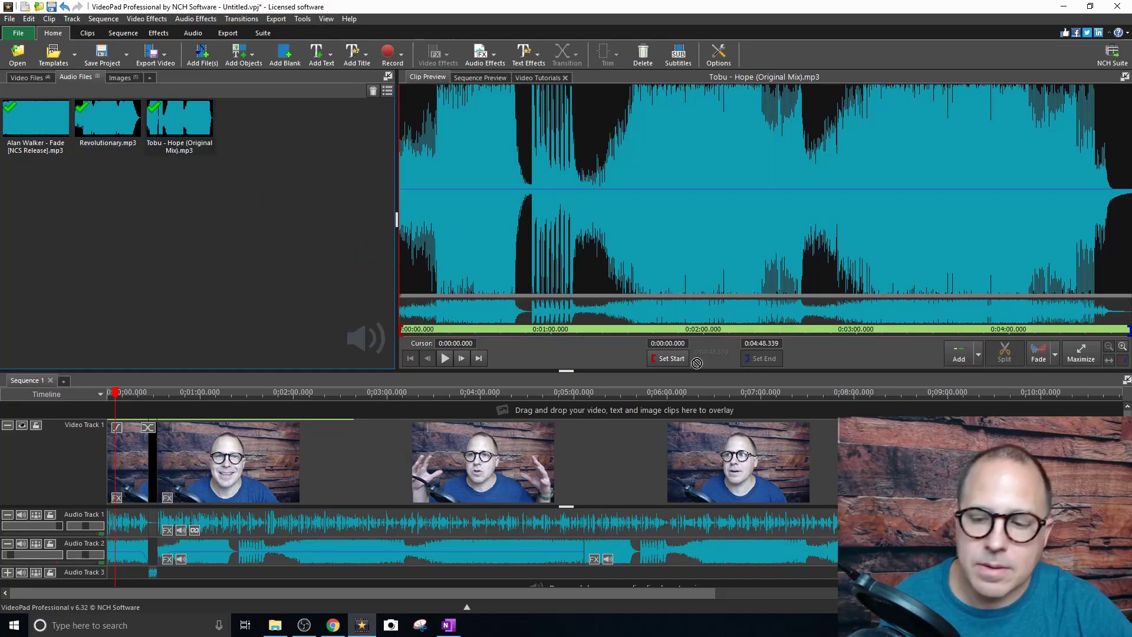
pyautogui.moveTo(177, 121); pyautogui.dragTo(762, 564)
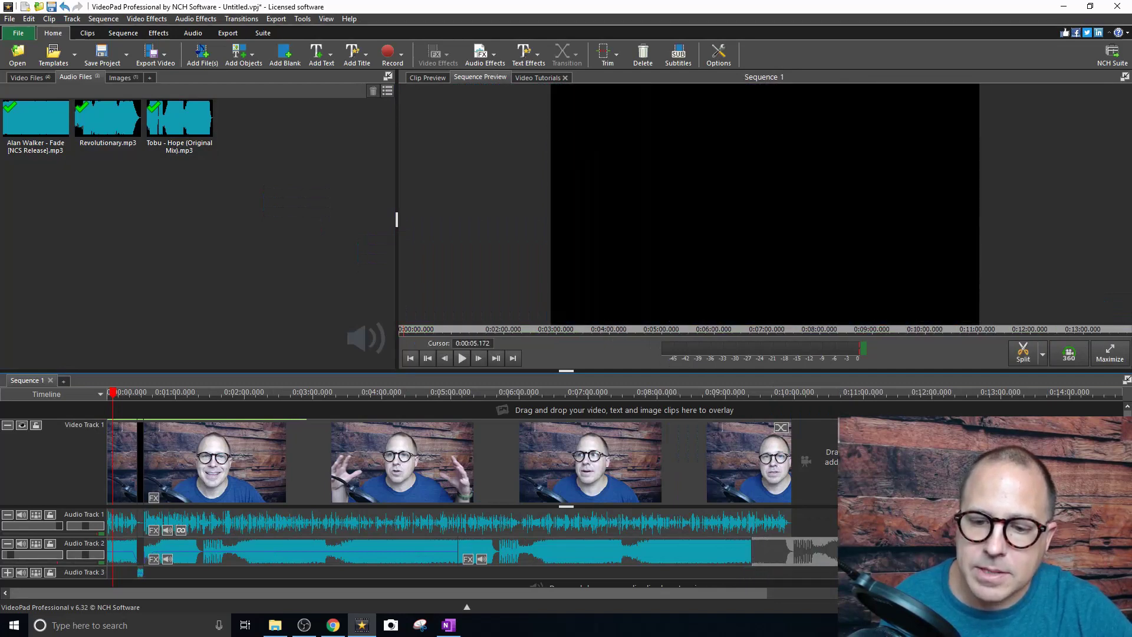
pyautogui.moveTo(837, 552); pyautogui.dragTo(772, 553)
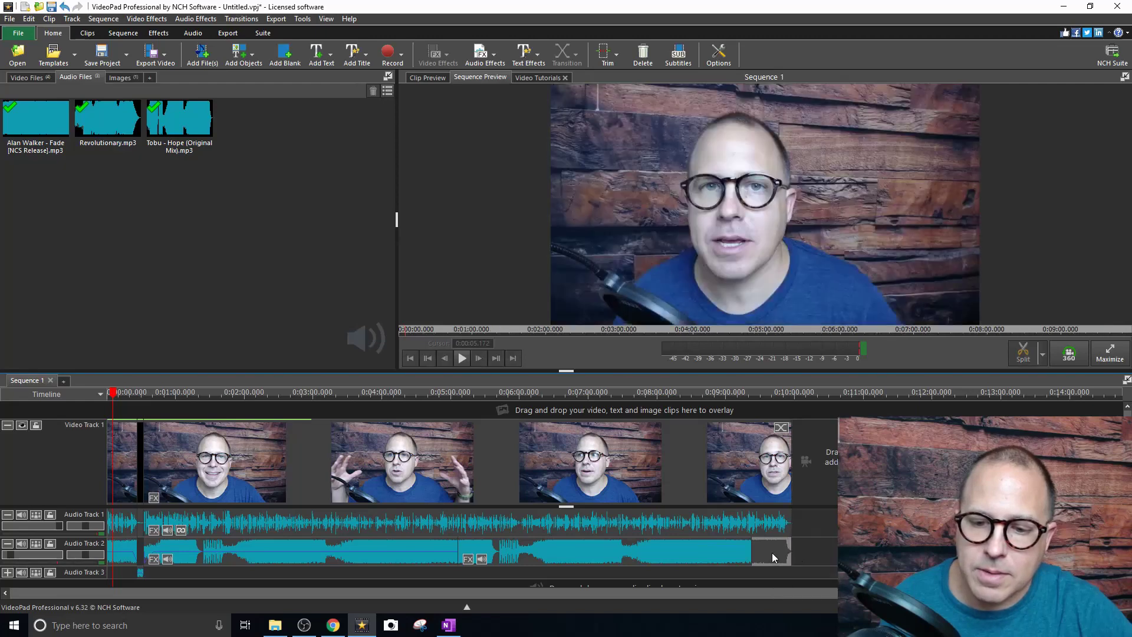
# - Apply a fade out of length 8 to the last Tobu - Hope copy on Audio Track 2
pyautogui.click(1042, 354)
pyautogui.click(429, 76)
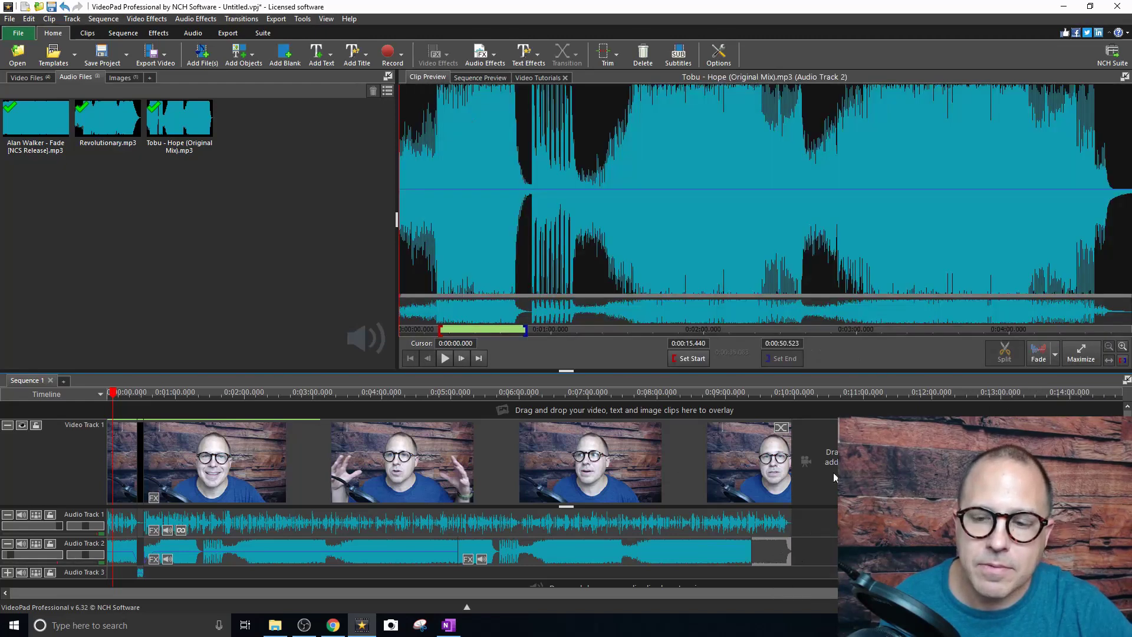
pyautogui.click(1056, 355)
pyautogui.click(1062, 388)
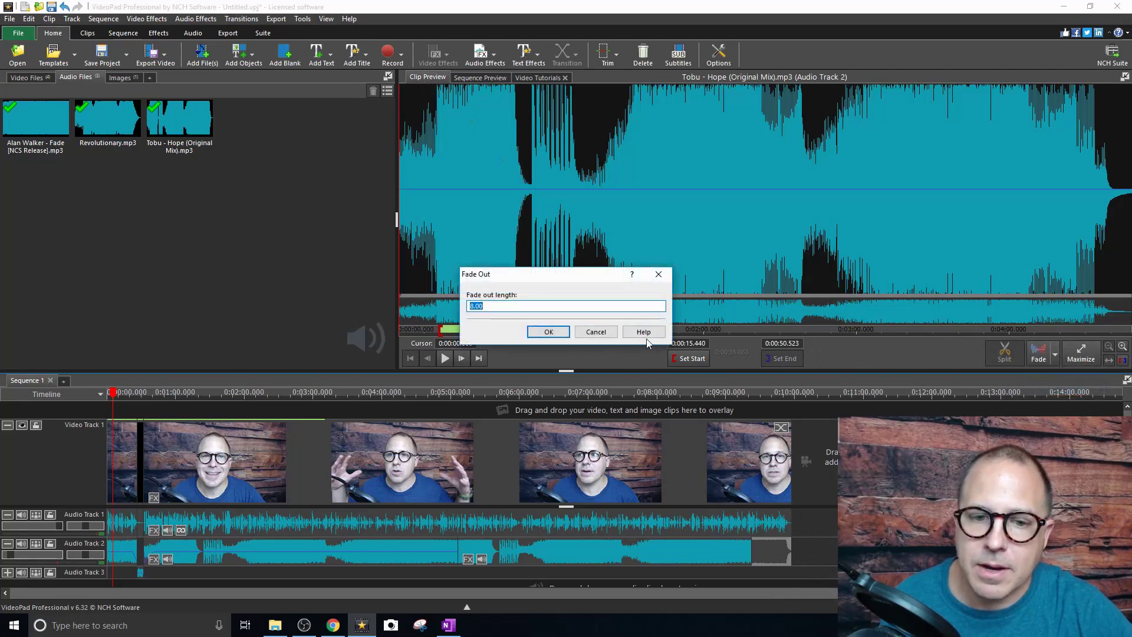
pyautogui.click(538, 333)
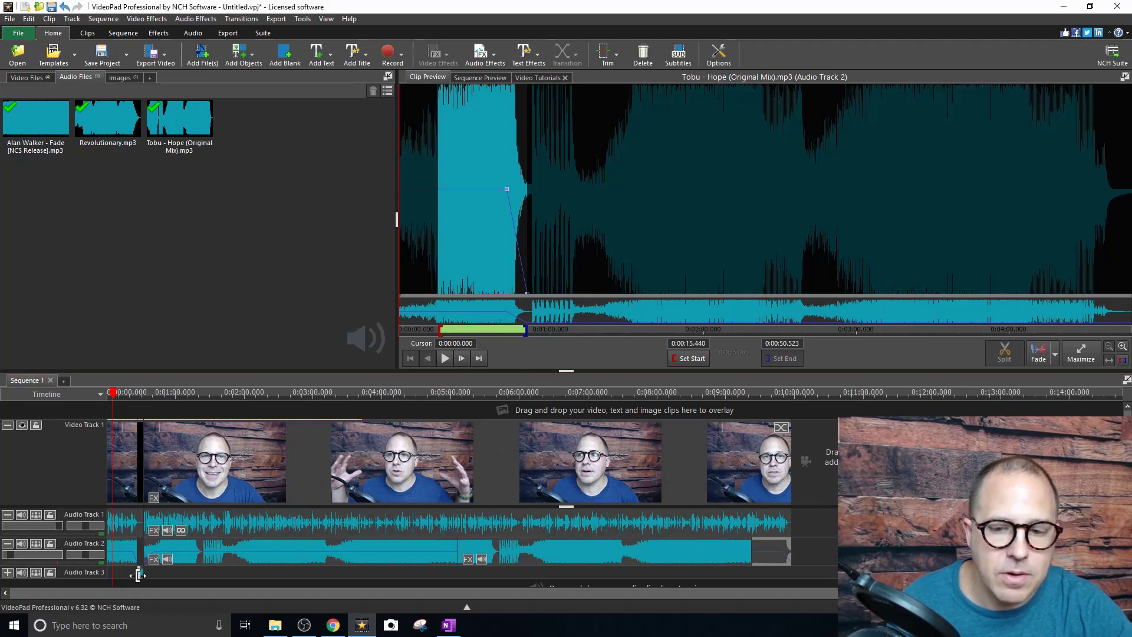
# - Add YOUTUBE TEMPLATE ENDSCREEN.png to the end of Video Track 1 and Revolutionary.mp3 beneath it on Audio Track 1
pyautogui.click(131, 78)
pyautogui.moveTo(51, 127); pyautogui.dragTo(812, 469)
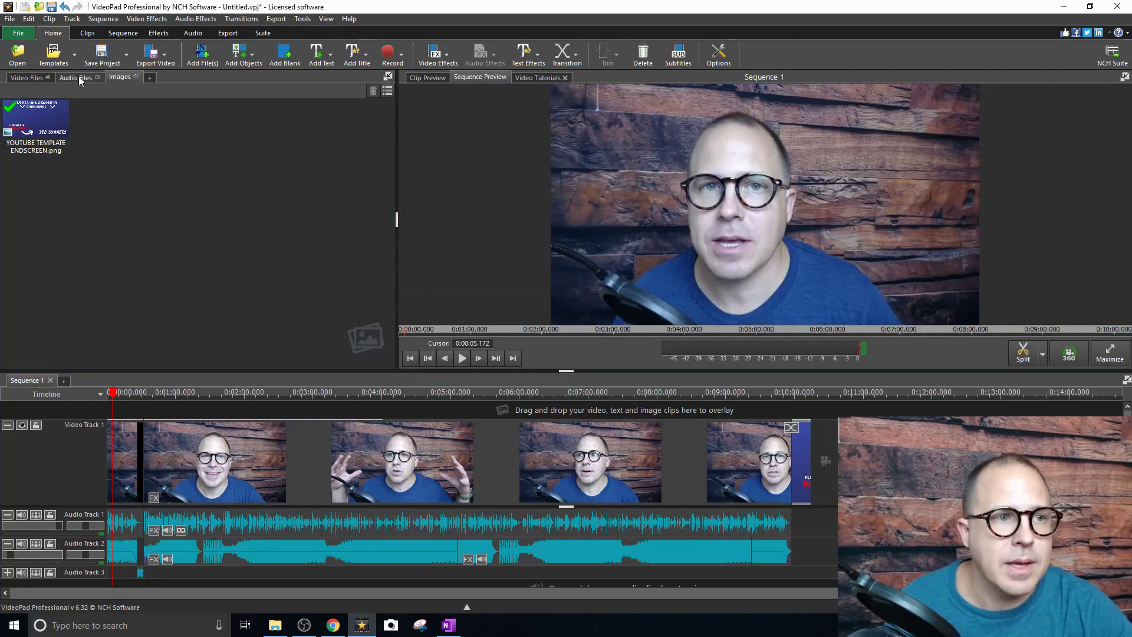
pyautogui.click(78, 77)
pyautogui.moveTo(105, 118); pyautogui.dragTo(795, 533)
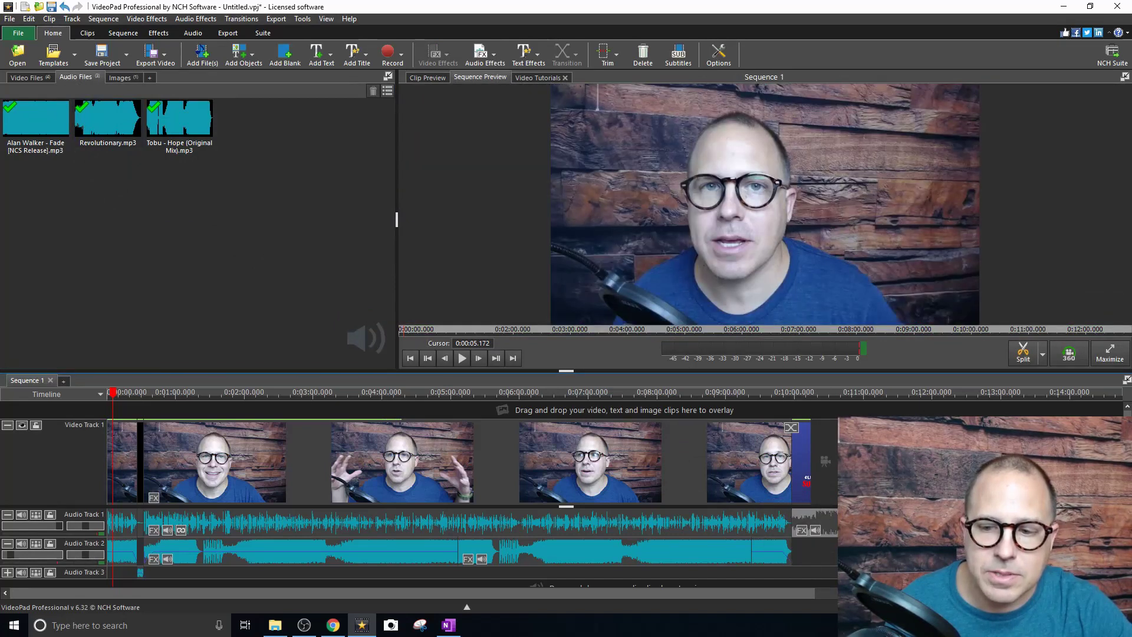
# - Trim the Revolutionary.mp3 clip to start at 0:00:23.897 and end at 0:00:40.793, in line with the end screen image
pyautogui.click(430, 78)
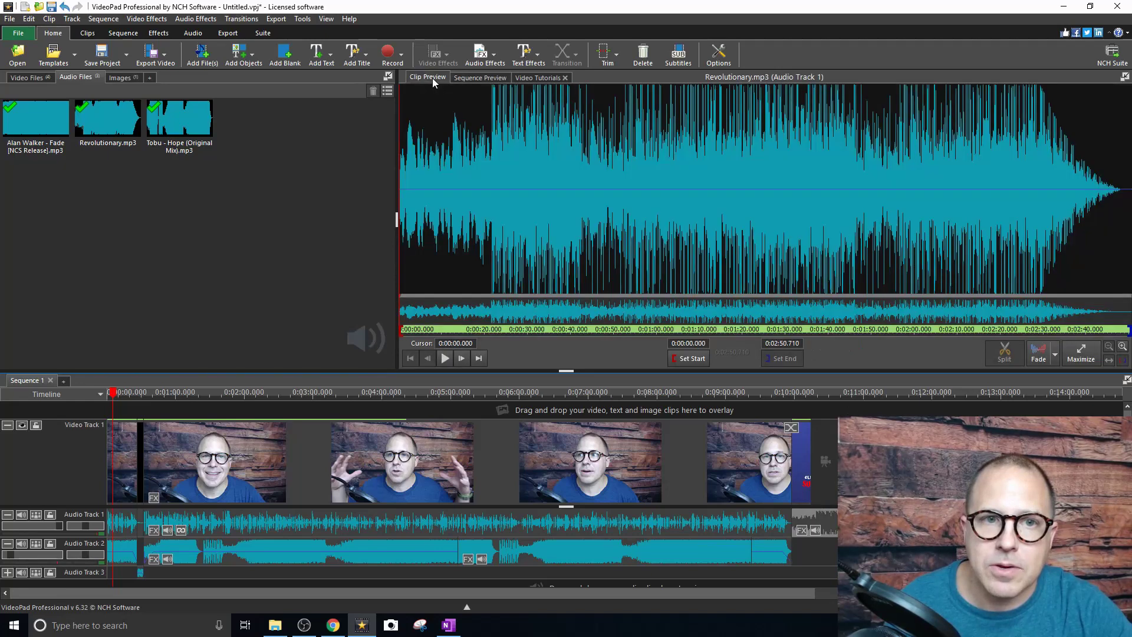
pyautogui.moveTo(403, 329); pyautogui.dragTo(503, 329)
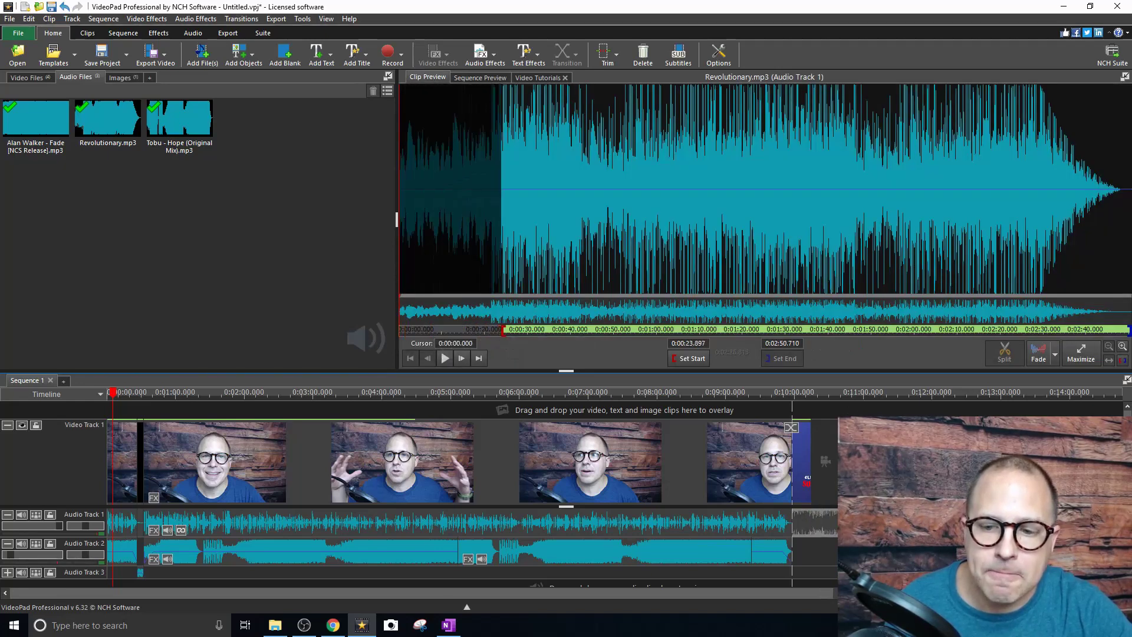
pyautogui.moveTo(831, 527); pyautogui.dragTo(814, 540)
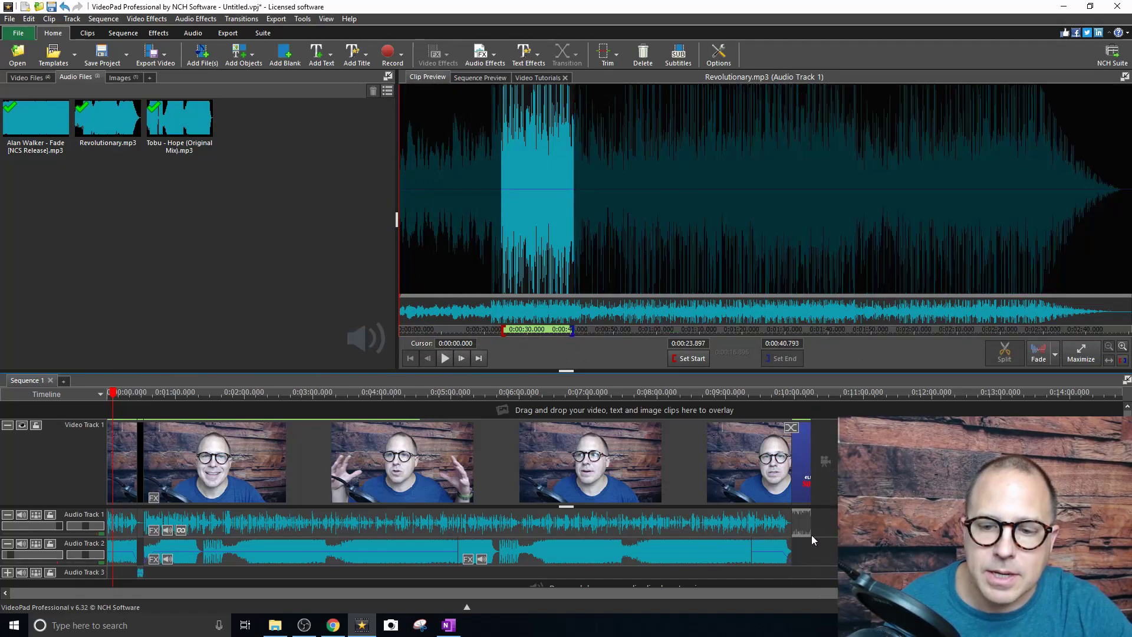
# - Apply a fade out of length 6 to the Revolutionary.mp3 clip on Audio Track 1
pyautogui.click(1053, 354)
pyautogui.click(1058, 392)
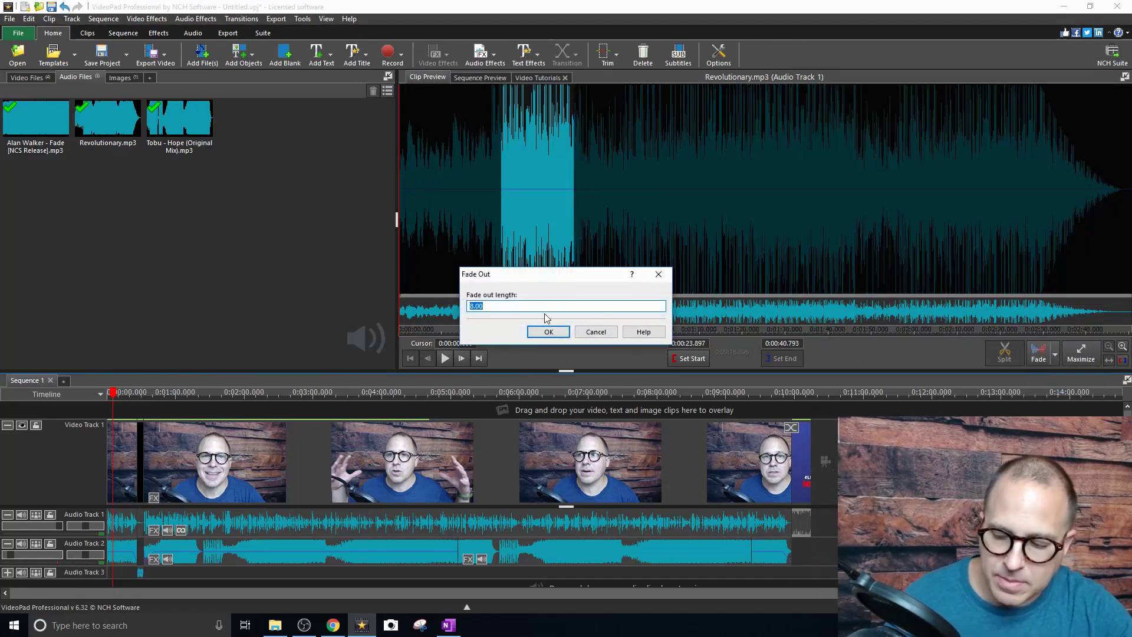
pyautogui.write('6')
pyautogui.click(548, 332)
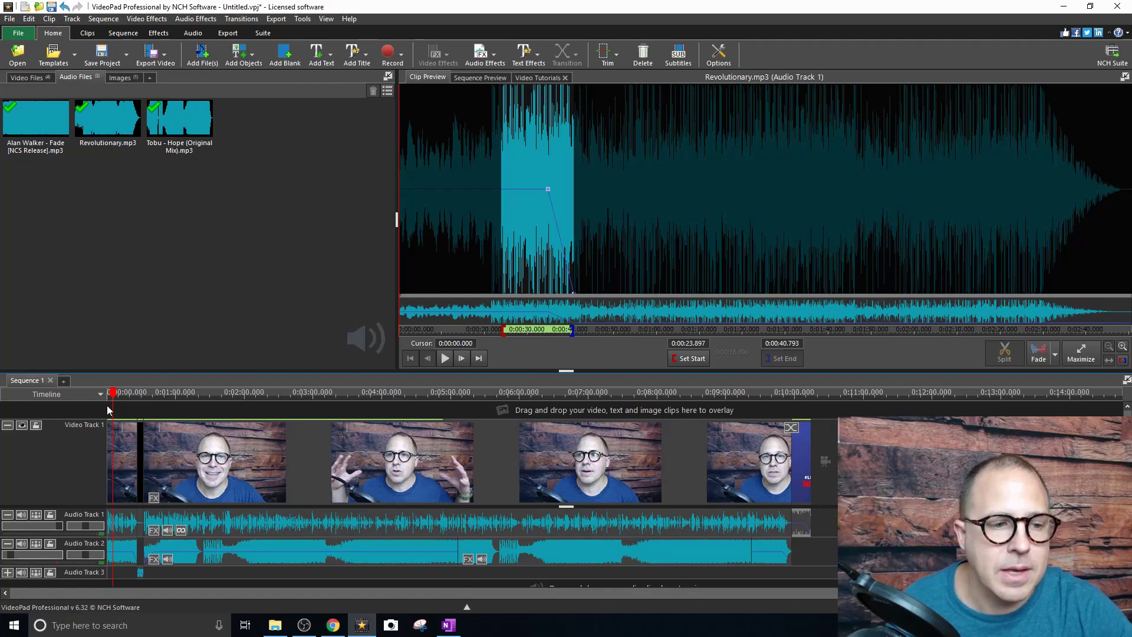
# - Play the sequence to find the subscribe mention and overlay the Youtube Subscribe and Bell clip at 0:01:32.344 on a new video track
pyautogui.click(26, 78)
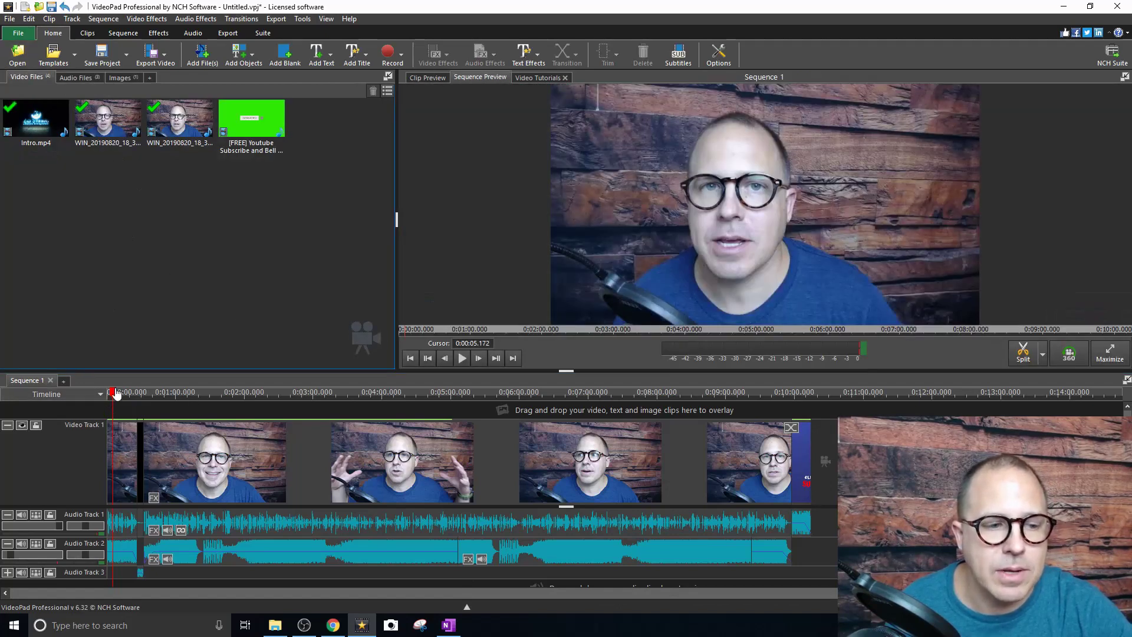
pyautogui.moveTo(115, 396); pyautogui.dragTo(132, 393)
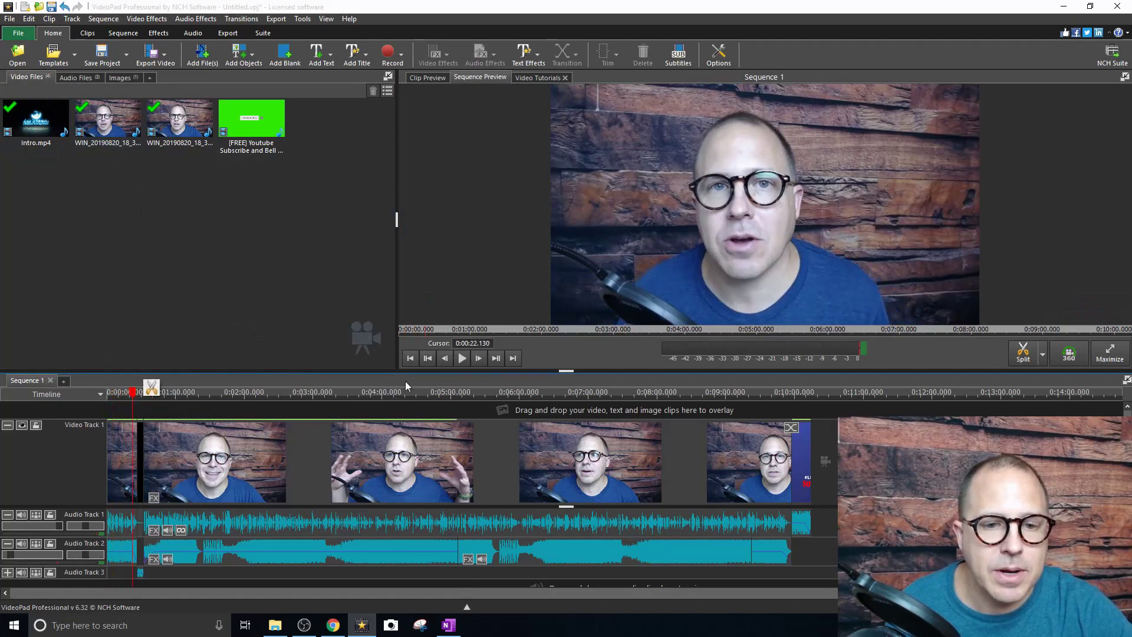
pyautogui.click(460, 362)
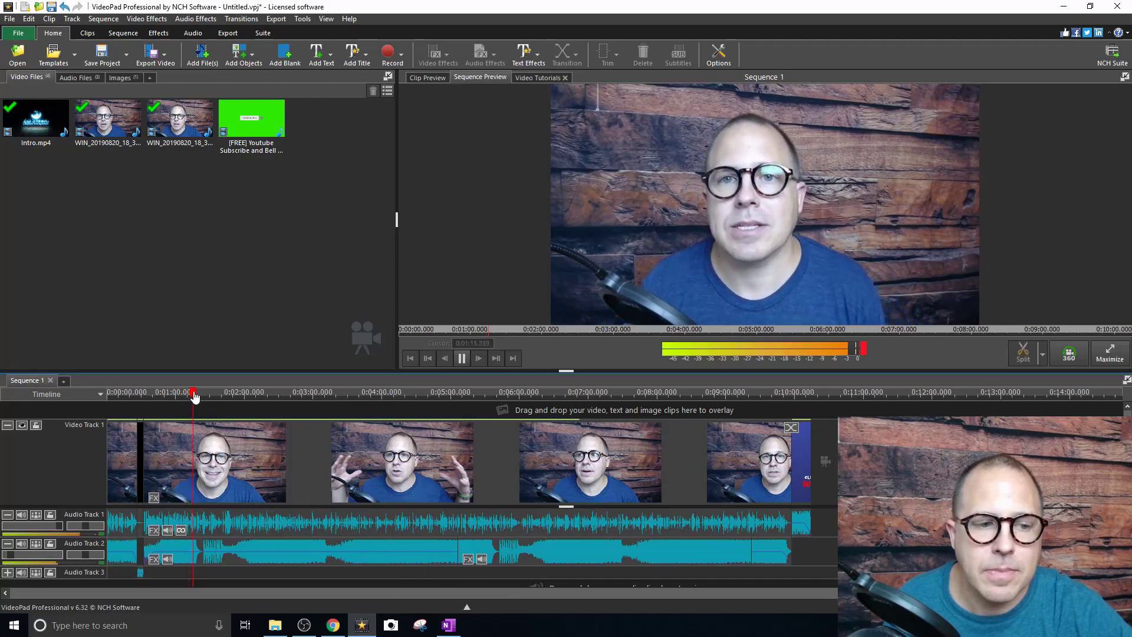
pyautogui.click(463, 359)
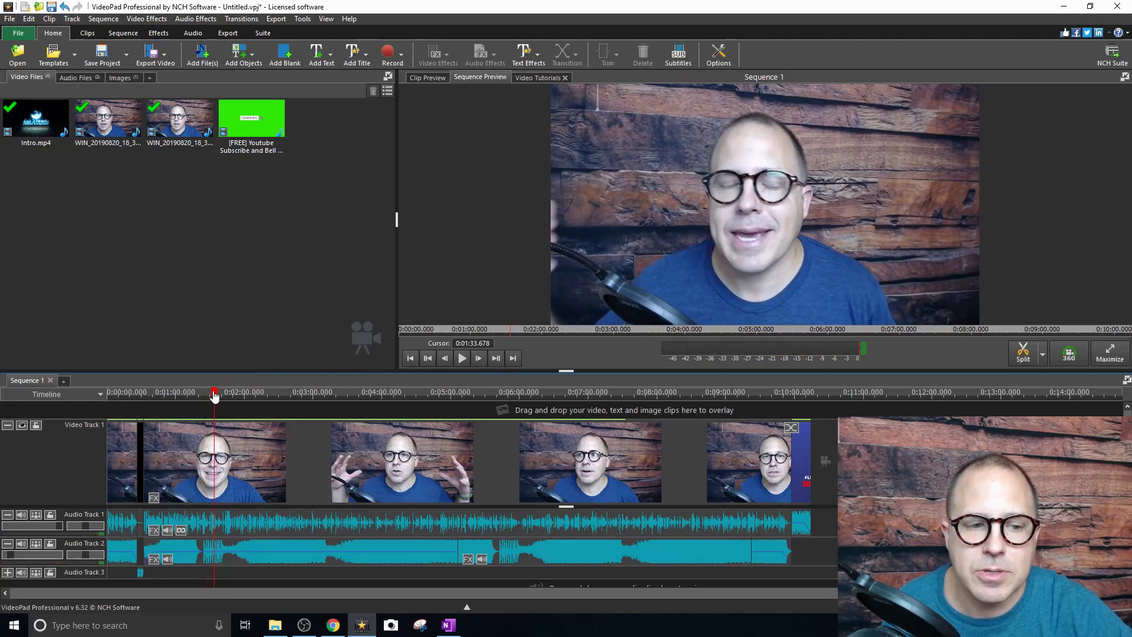
pyautogui.click(211, 394)
pyautogui.click(463, 361)
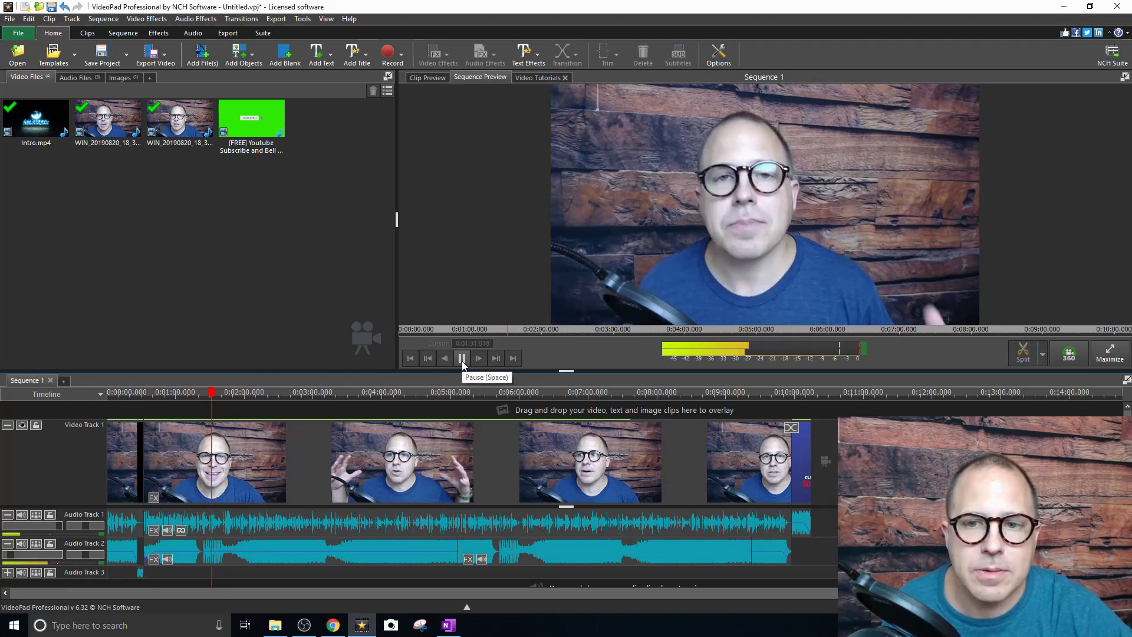
pyautogui.click(462, 361)
pyautogui.moveTo(263, 146); pyautogui.dragTo(215, 411)
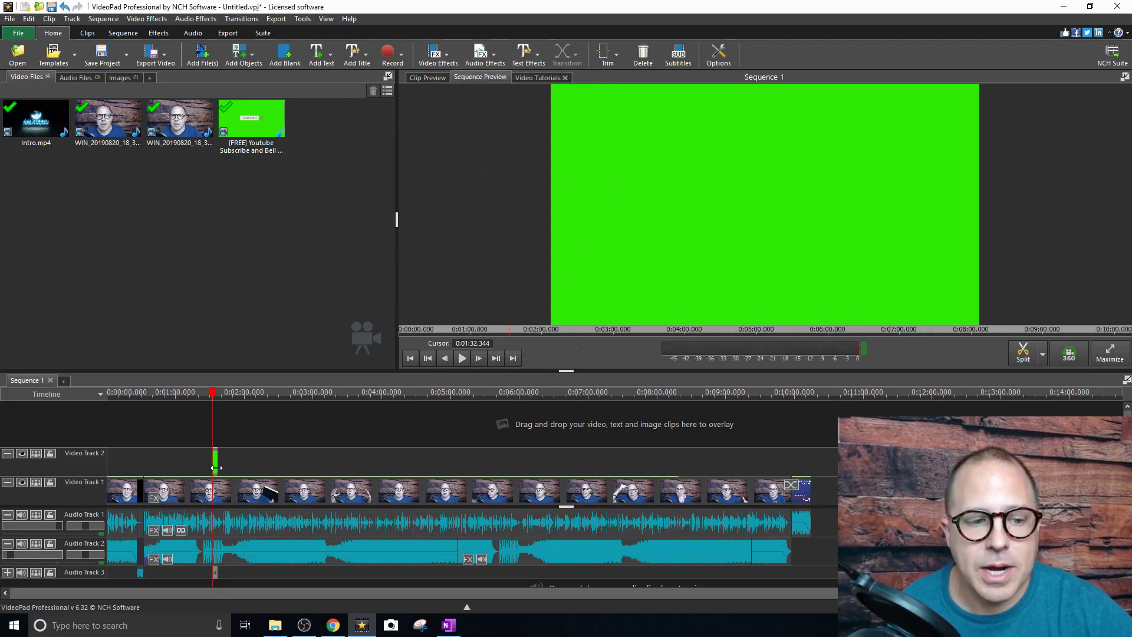
# - Apply the Green Screen effect to the Subscribe and Bell clip, sampling its green background (30eb07) as the key colour
pyautogui.click(428, 77)
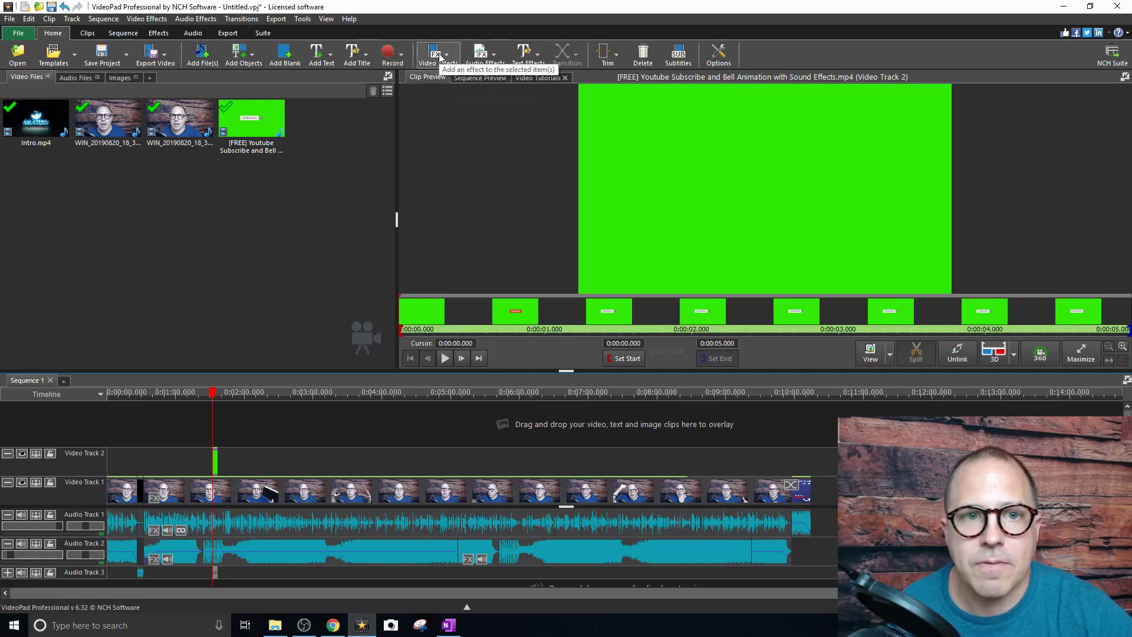
pyautogui.click(439, 56)
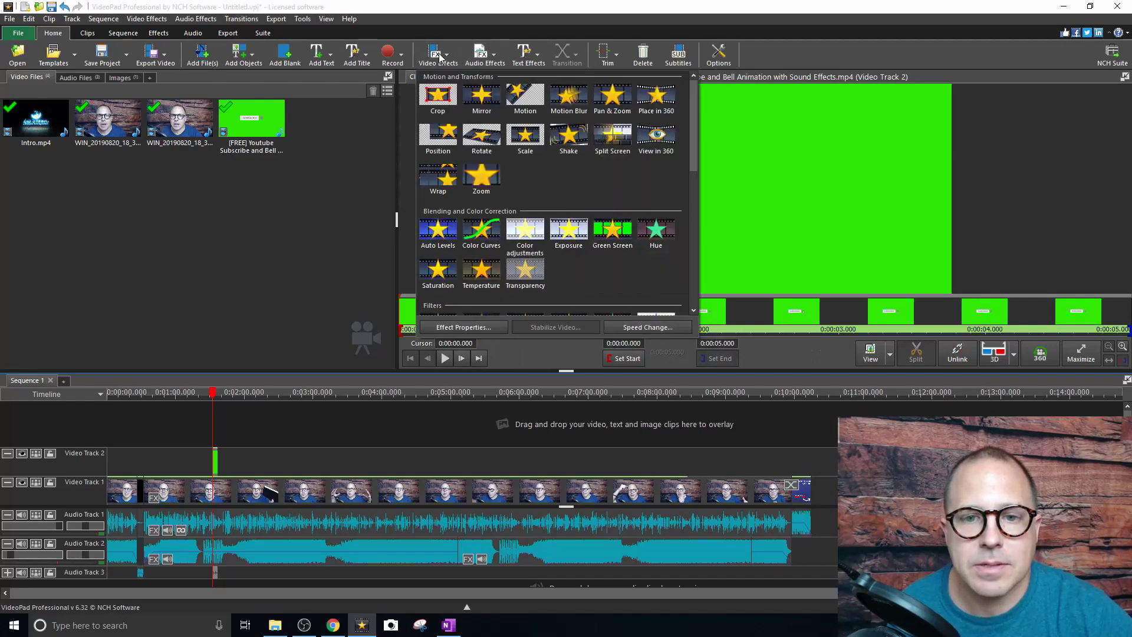
pyautogui.click(617, 229)
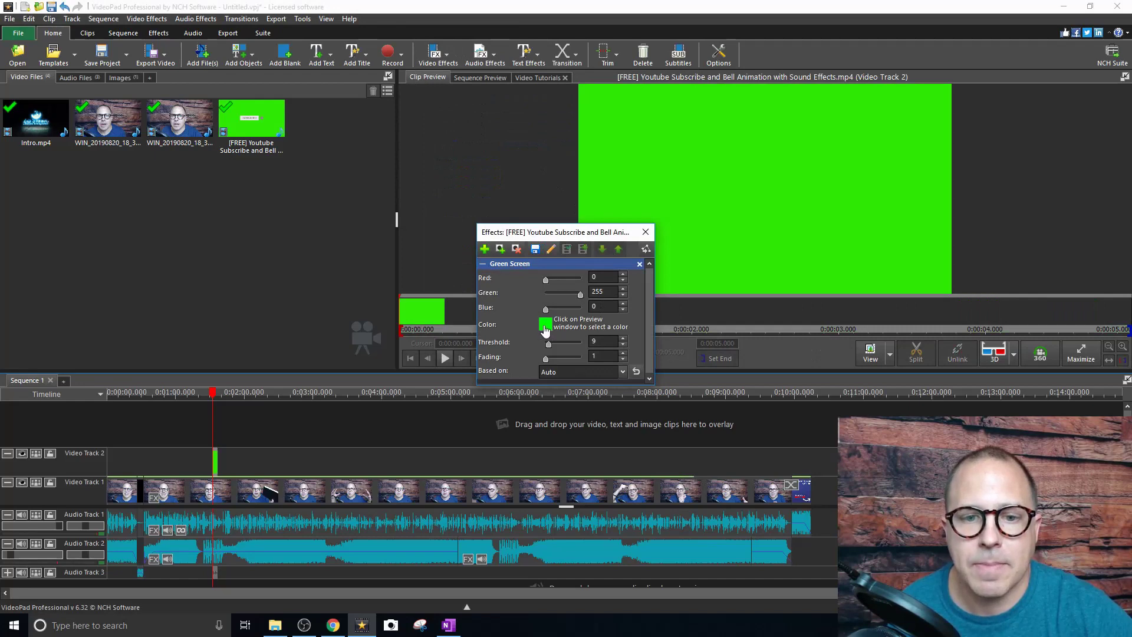
pyautogui.click(546, 325)
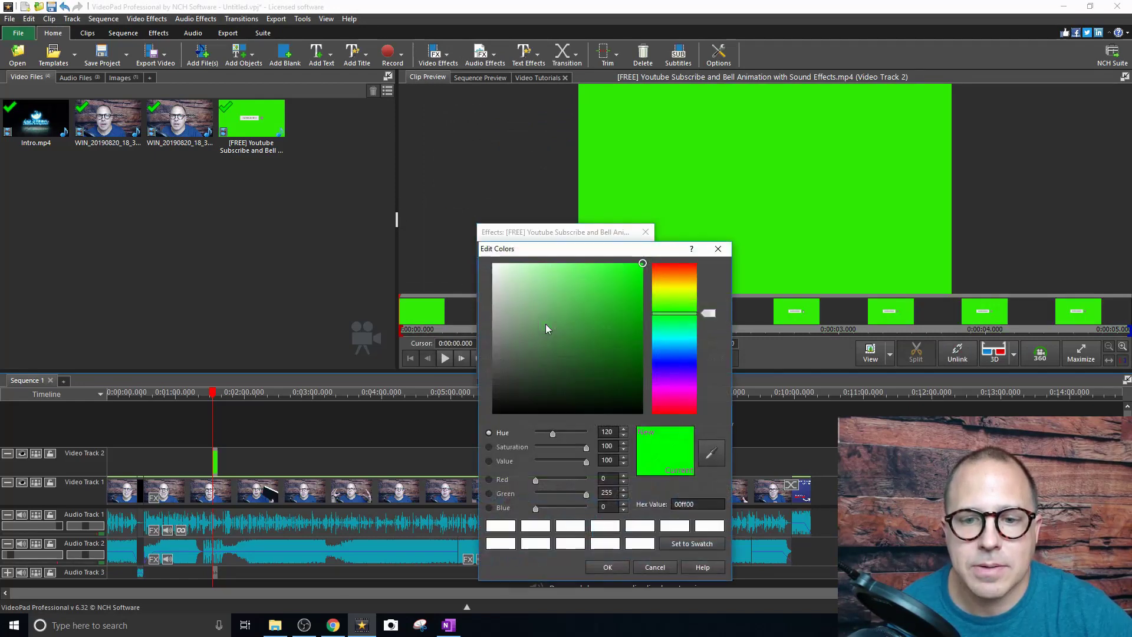
pyautogui.click(712, 455)
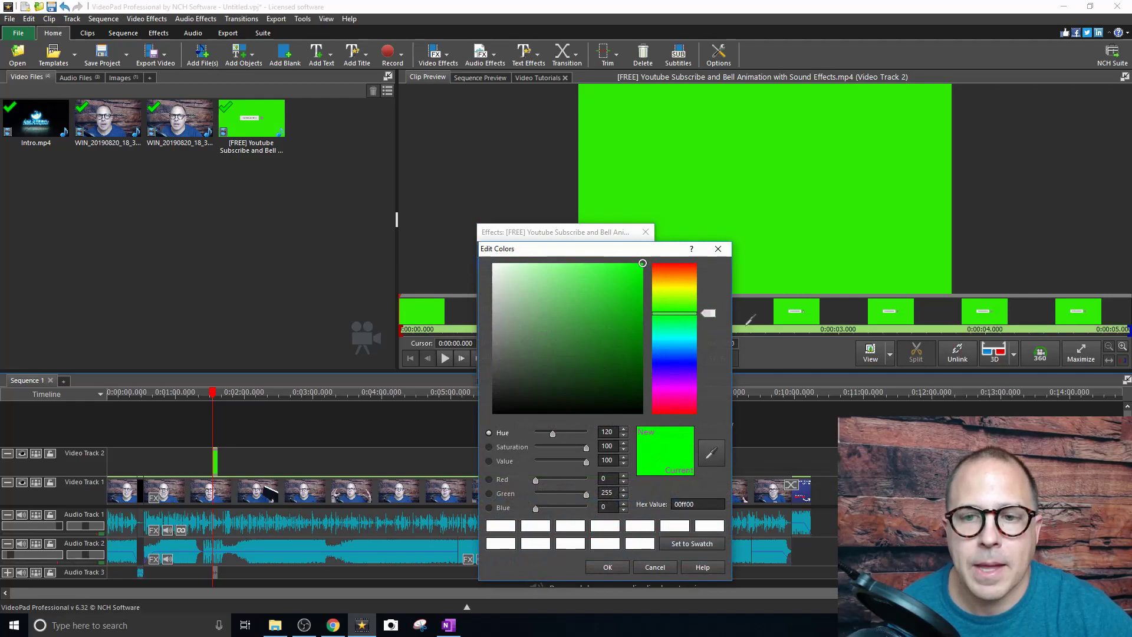
pyautogui.click(769, 248)
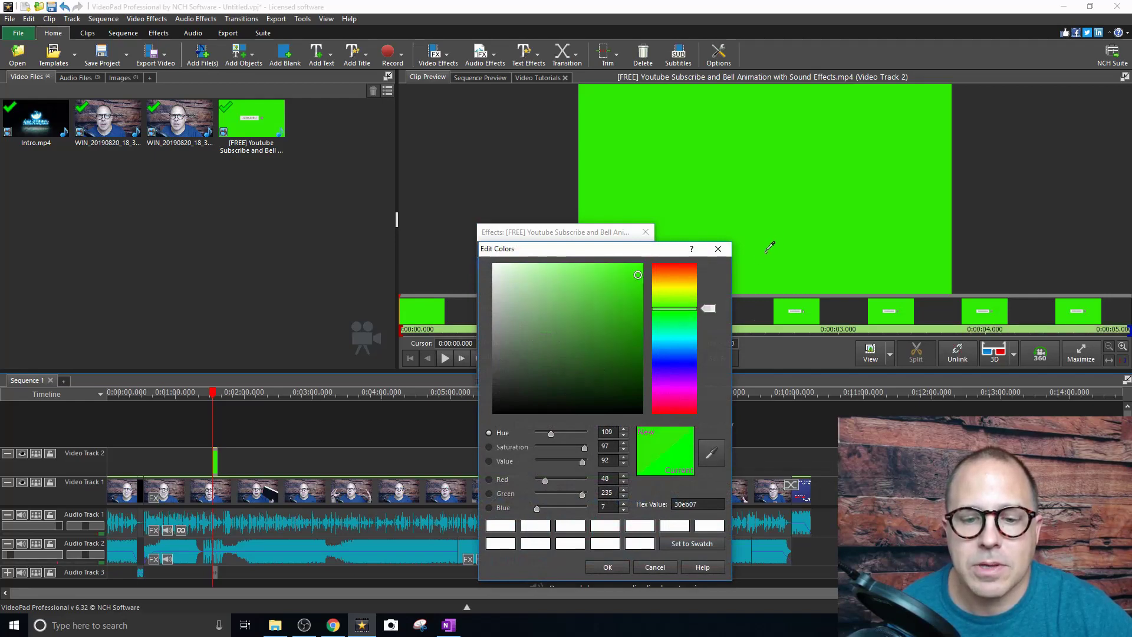
pyautogui.click(617, 565)
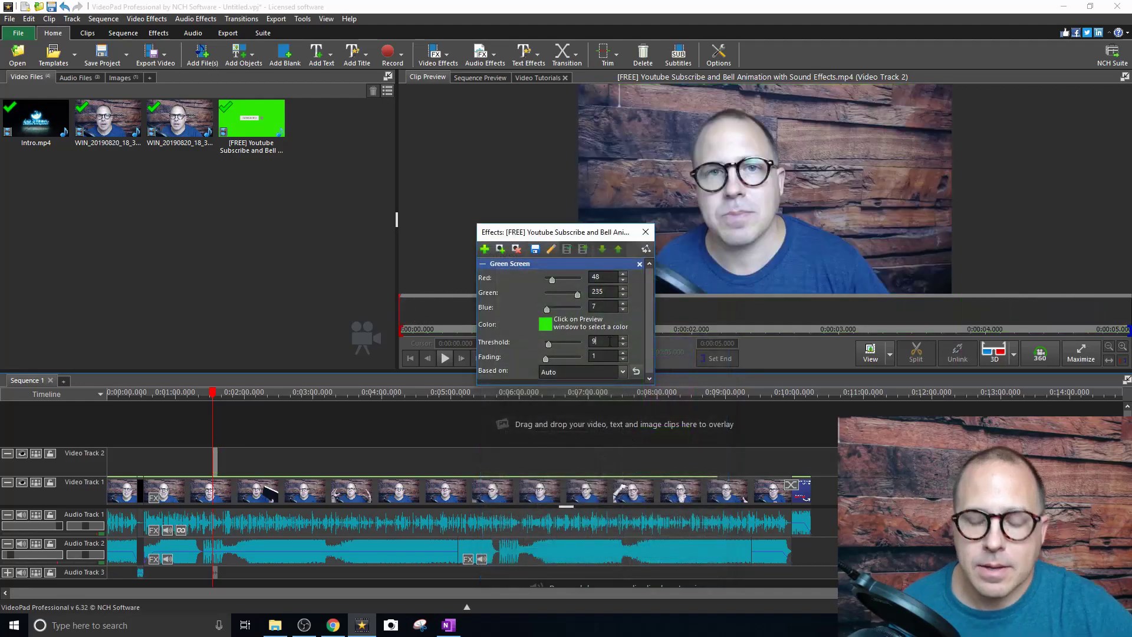
# - Set the Green Screen effect's threshold to 90 and fading to 20, and close the effect settings
pyautogui.click(610, 341)
pyautogui.write('90')
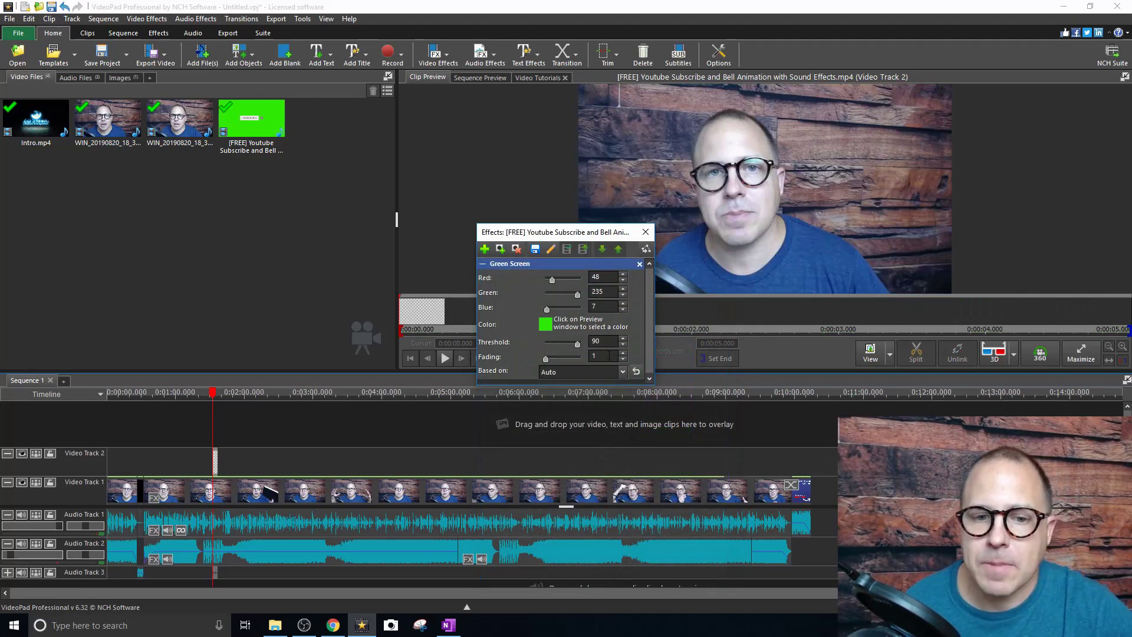
pyautogui.doubleClick(596, 356)
pyautogui.write('20')
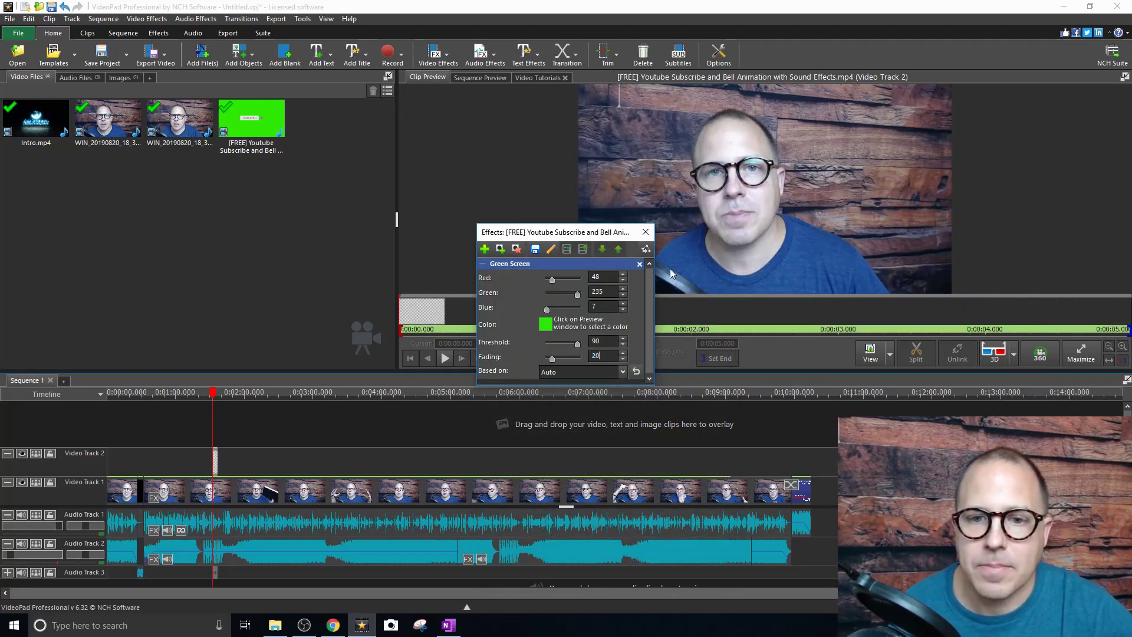
pyautogui.click(645, 233)
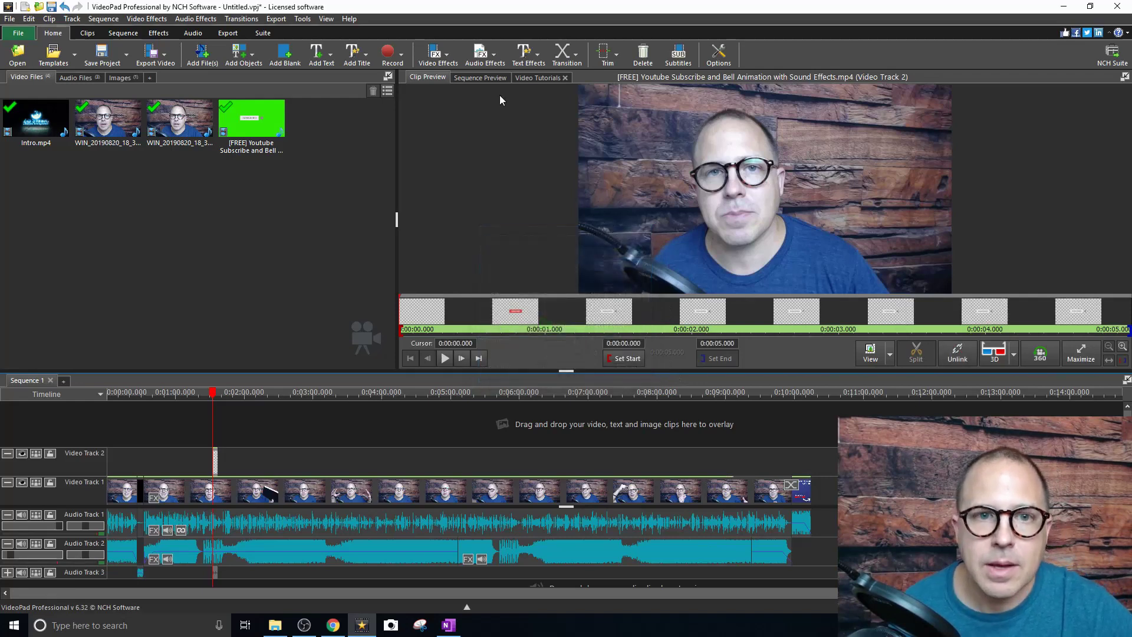
# - Play the sequence from the overlay's start to check the keyed subscribe animation over the main video
pyautogui.click(487, 77)
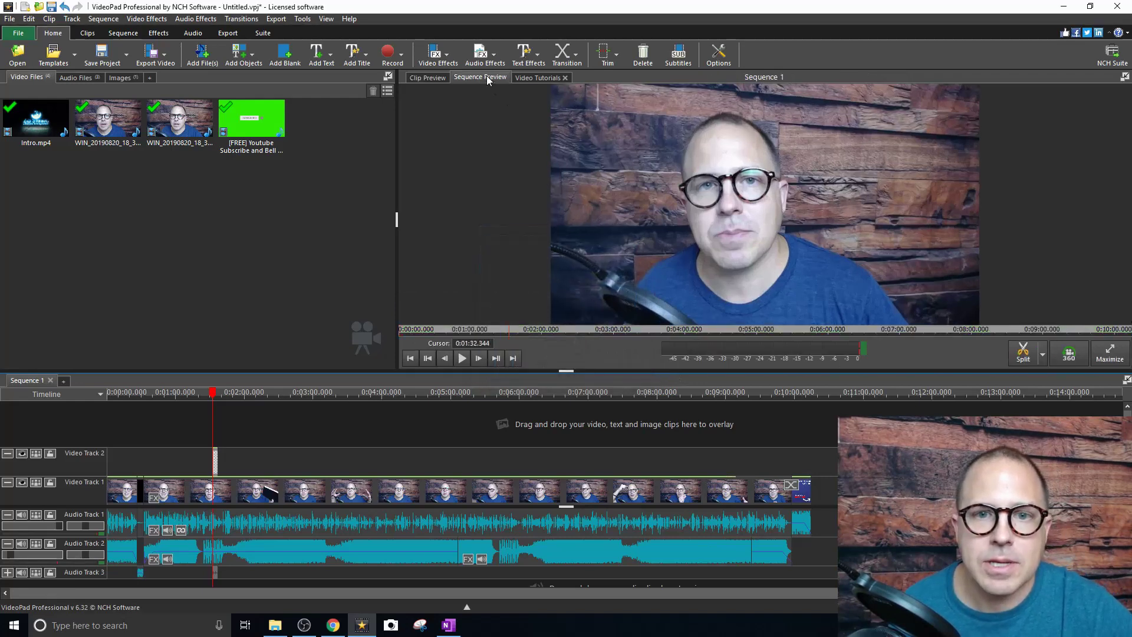
pyautogui.click(463, 358)
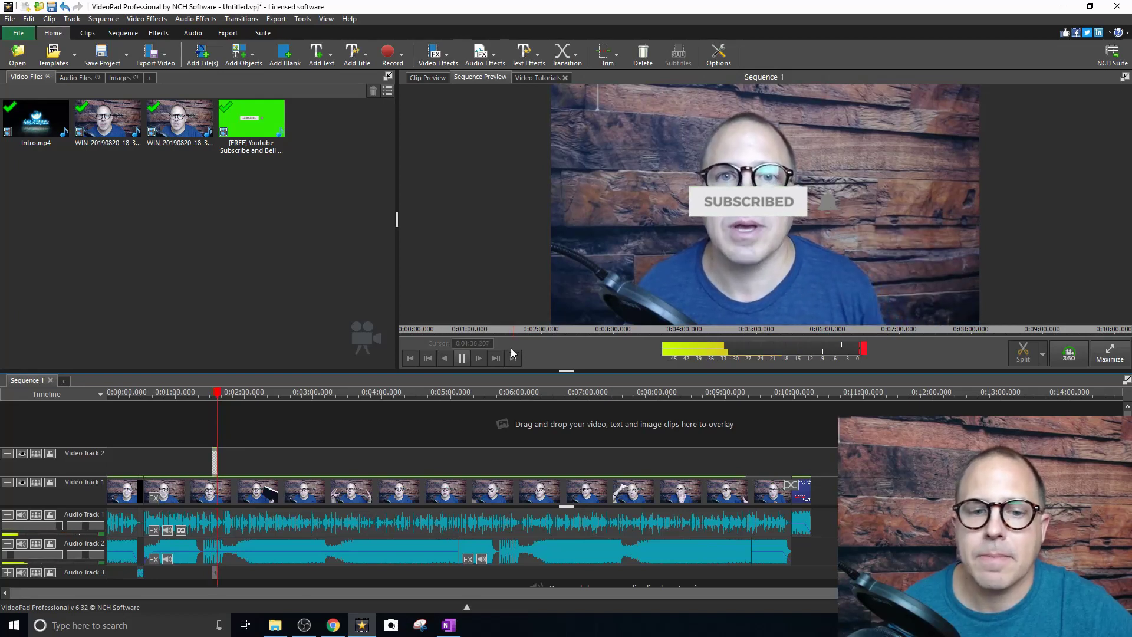
pyautogui.click(463, 359)
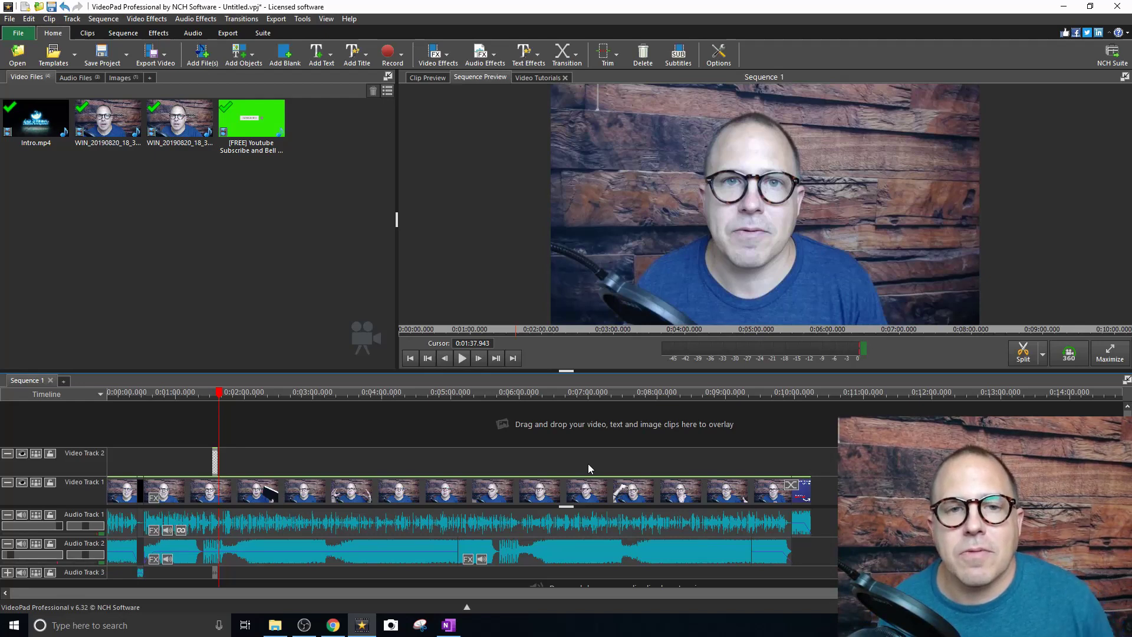
# - Switch to Chrome to show the YouTube channel's list of uploaded videos
pyautogui.click(342, 624)
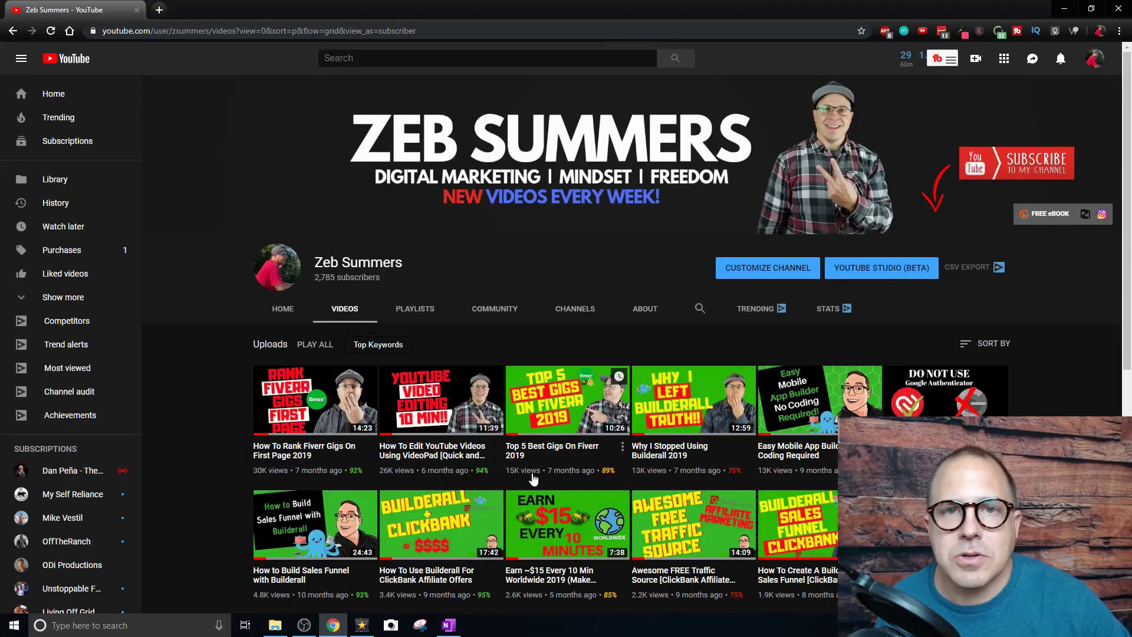